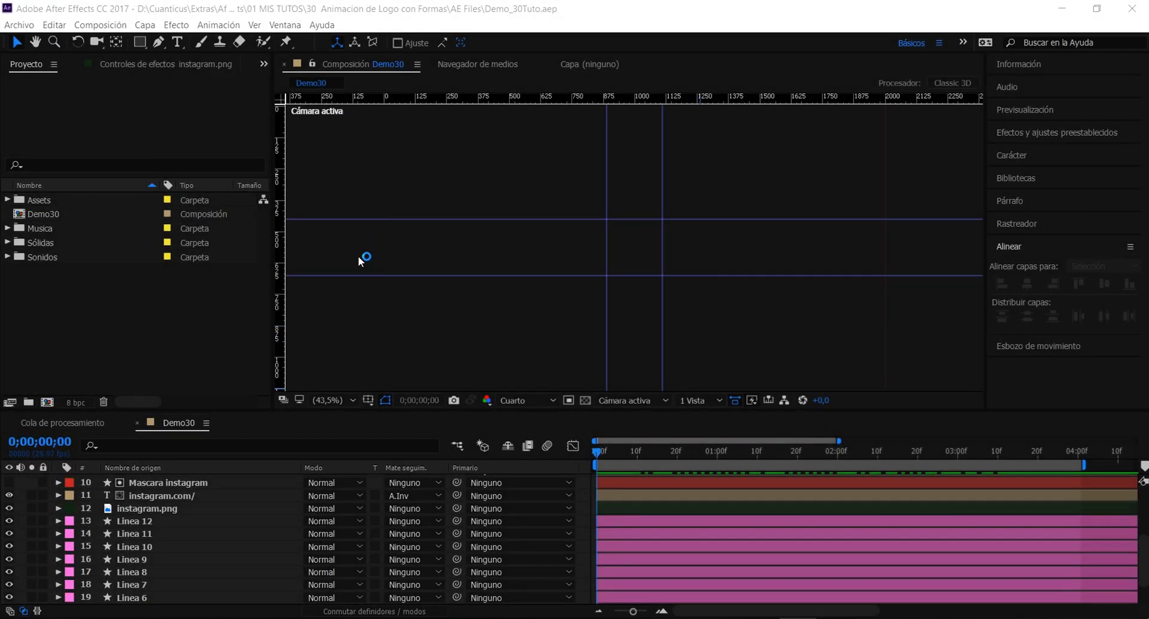
- Inspect the instagram.png source file inside the Assets folder
left_click(7, 200)
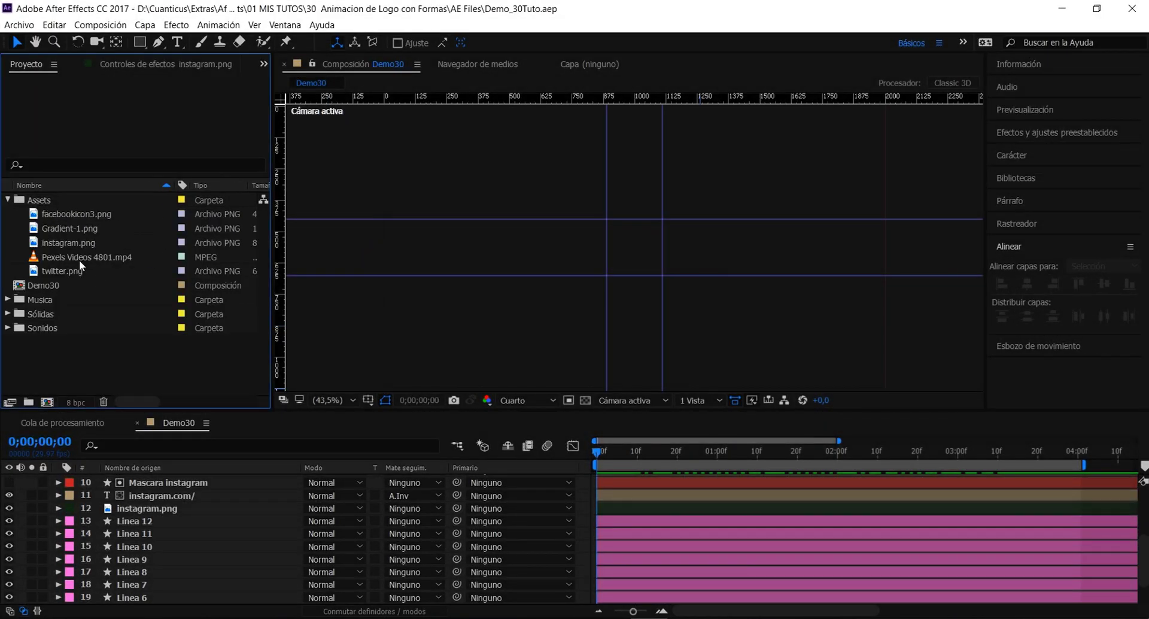
left_click(87, 245)
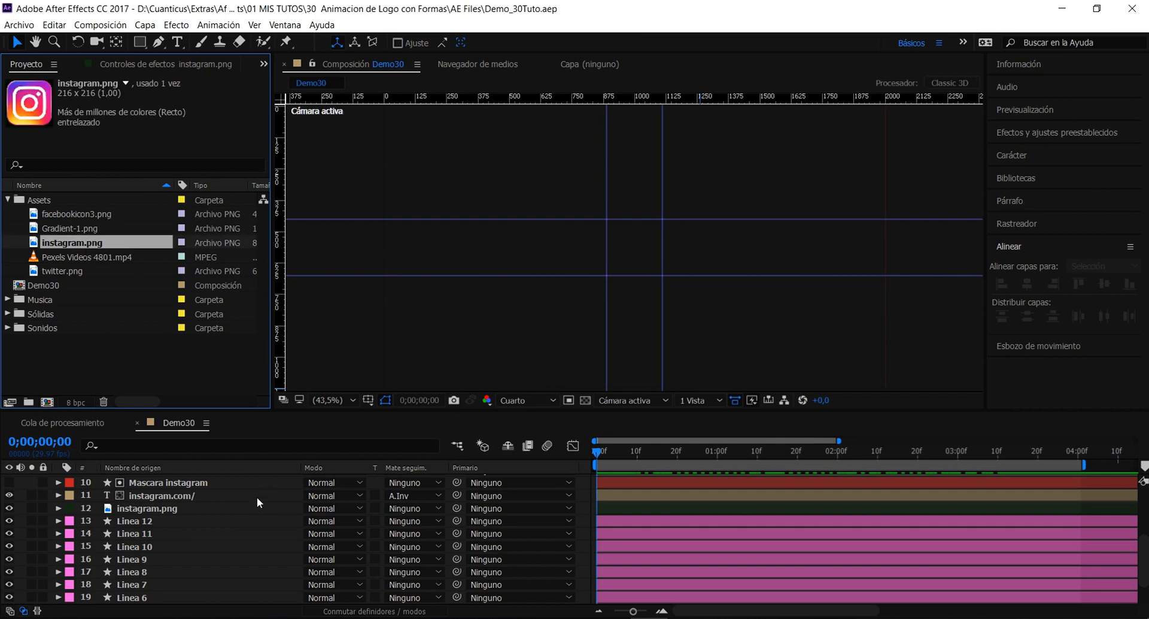
left_click(7, 200)
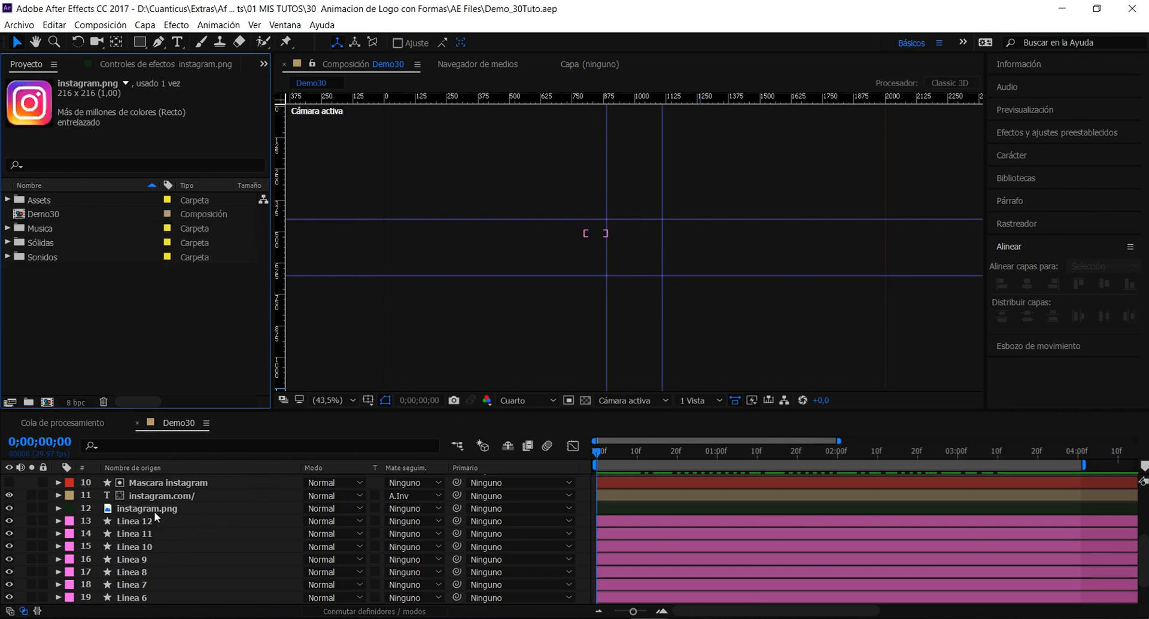
- Centre the instagram.png layer horizontally and move to about 0;00;00;28 to see the logo
left_click(170, 515)
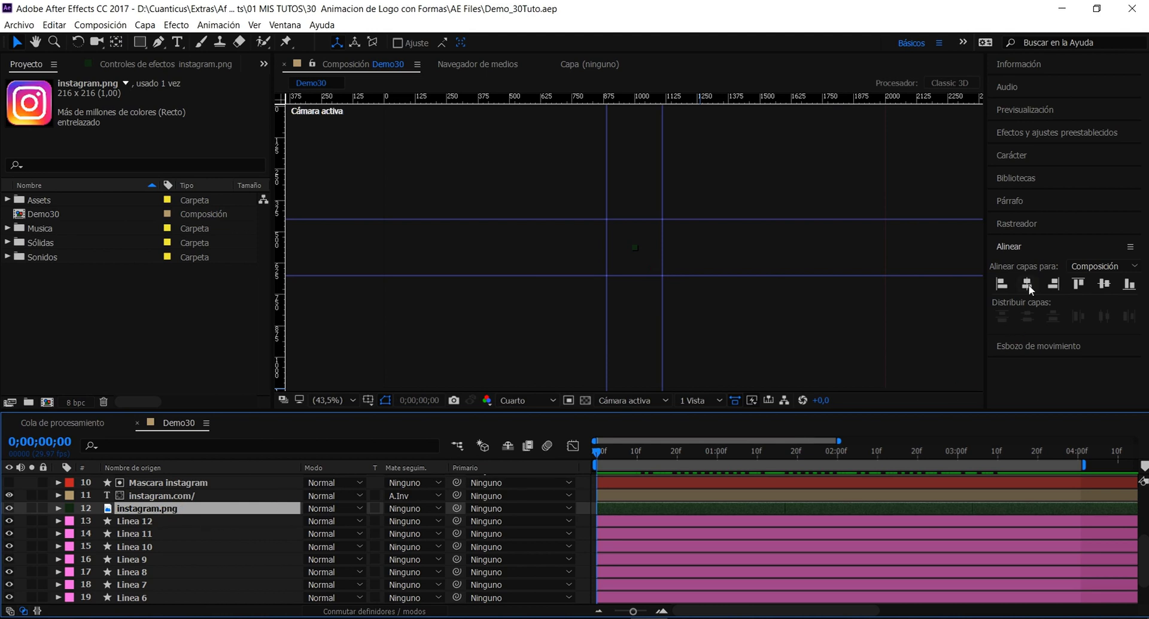
left_click(1107, 284)
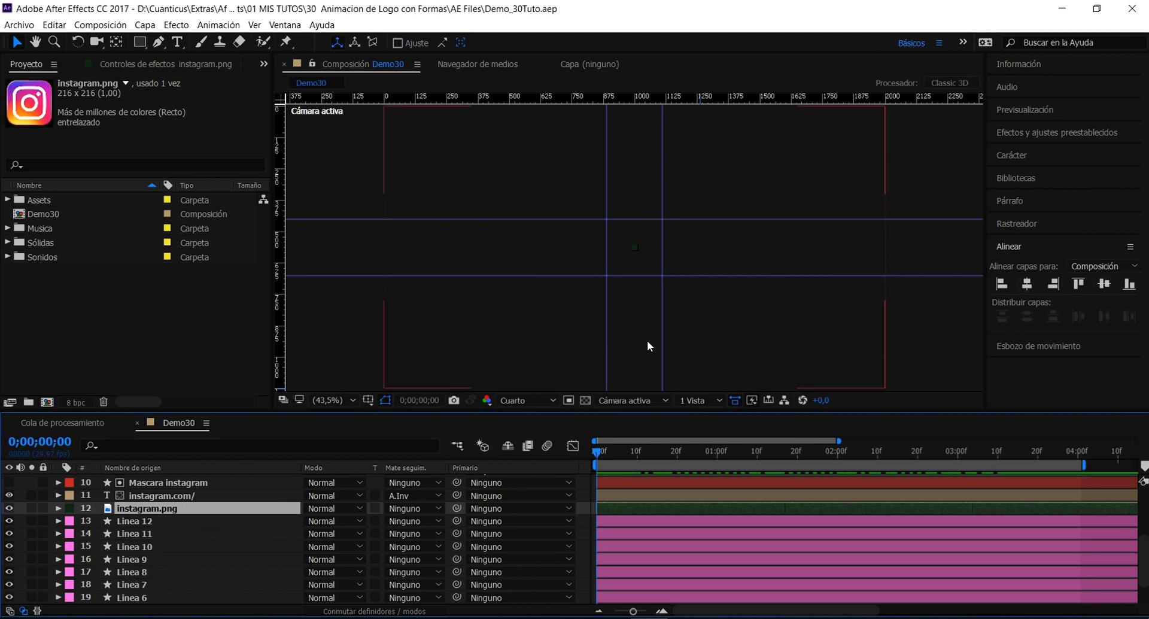
left_click_drag(598, 450, 710, 450)
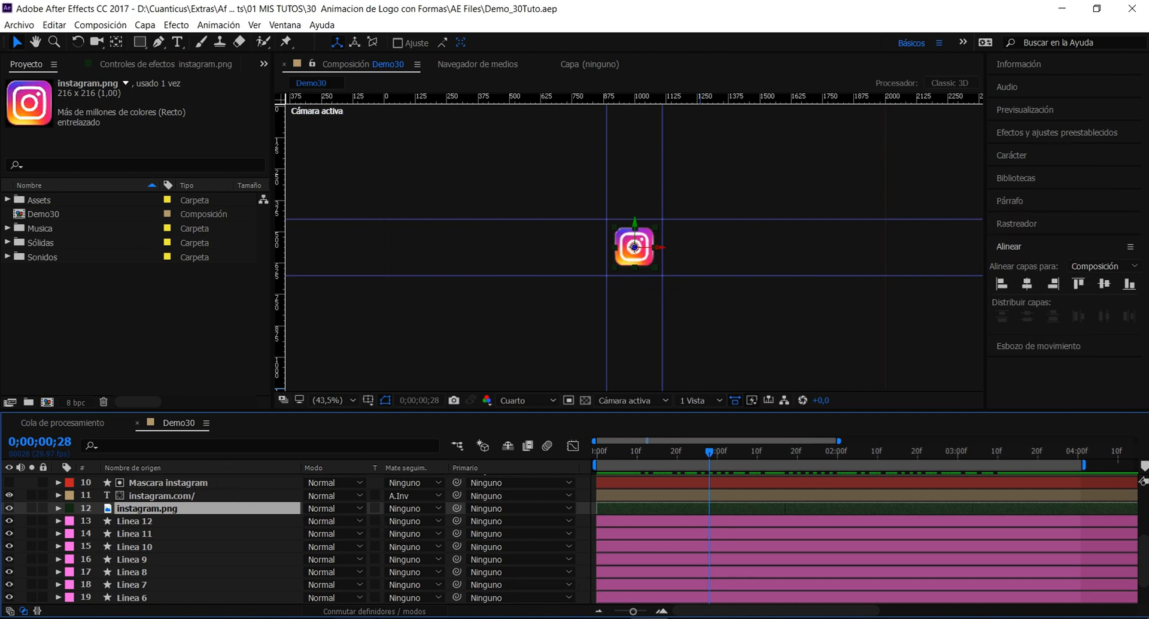
left_click(376, 614)
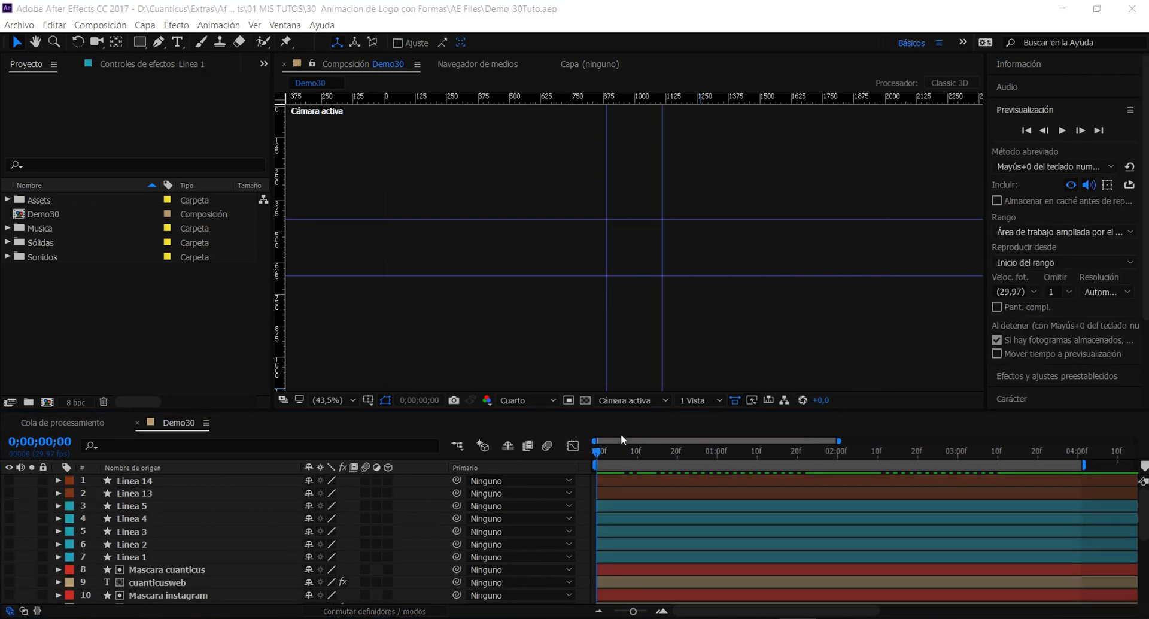
- Preview the animation, then select the instagram.png layer and reveal its Escala property
left_click(1063, 128)
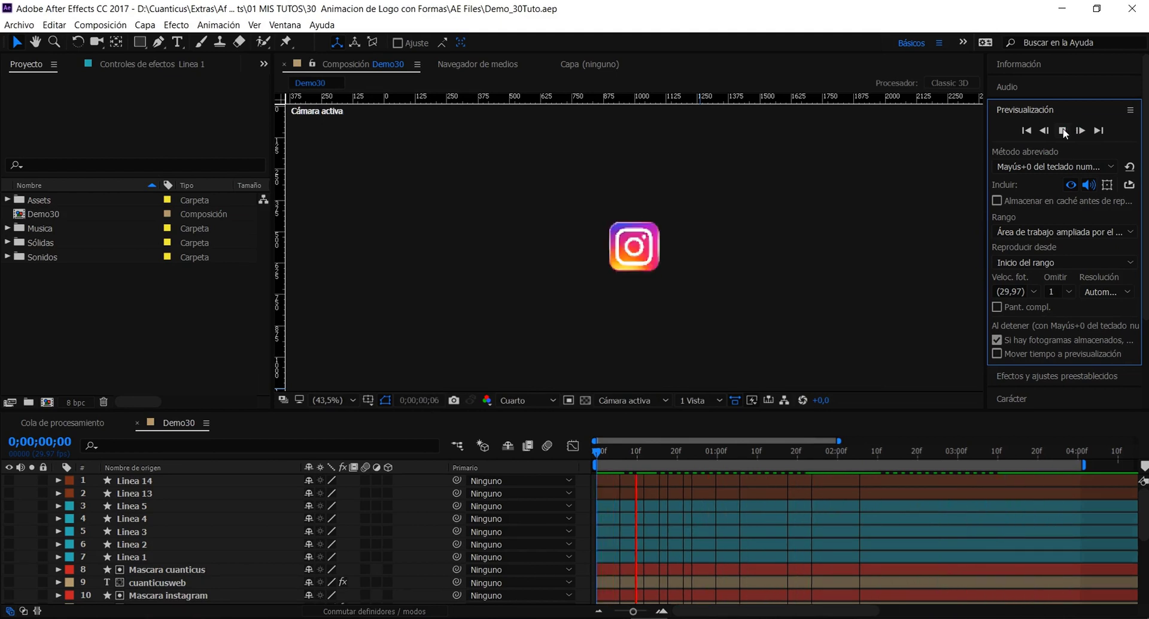
left_click(1064, 132)
scroll(127, 551, "down", 3)
left_click(127, 545)
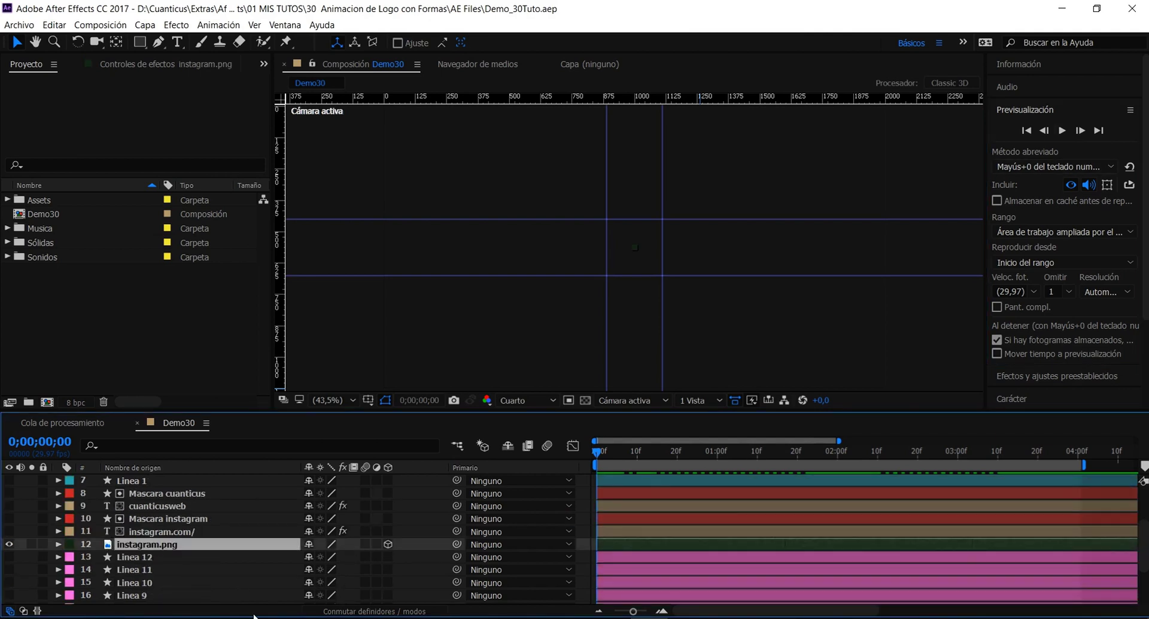
key("s")
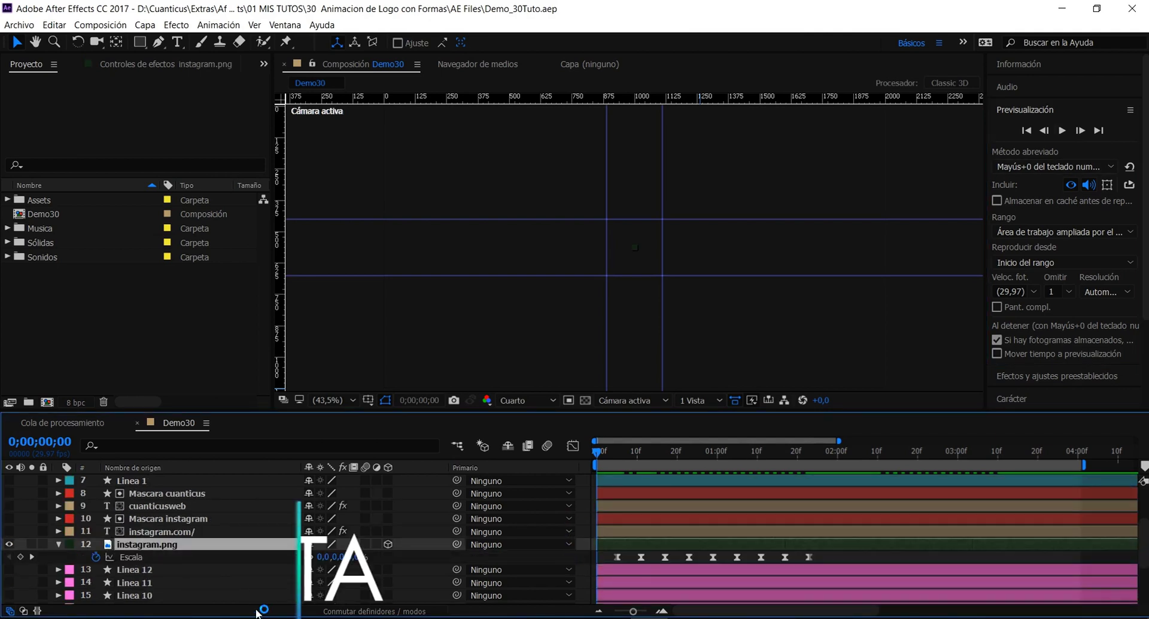
- Jump to the first Escala keyframe, display time as frames, and go to frame 00011 at 100% scale
key("k")
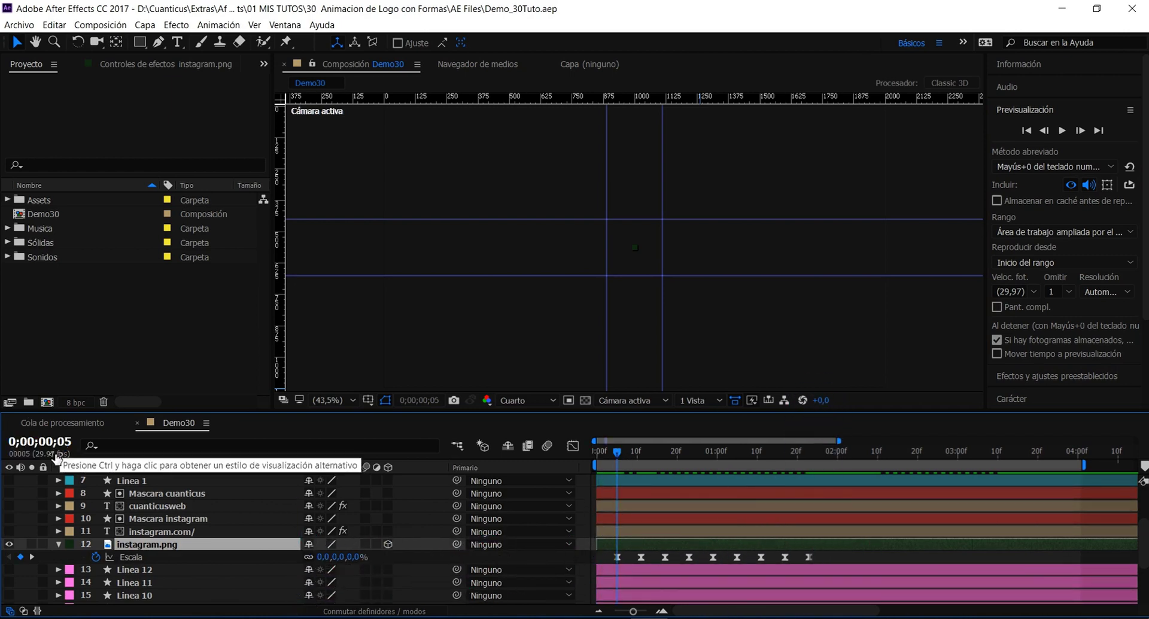
left_click(63, 443, "ctrl")
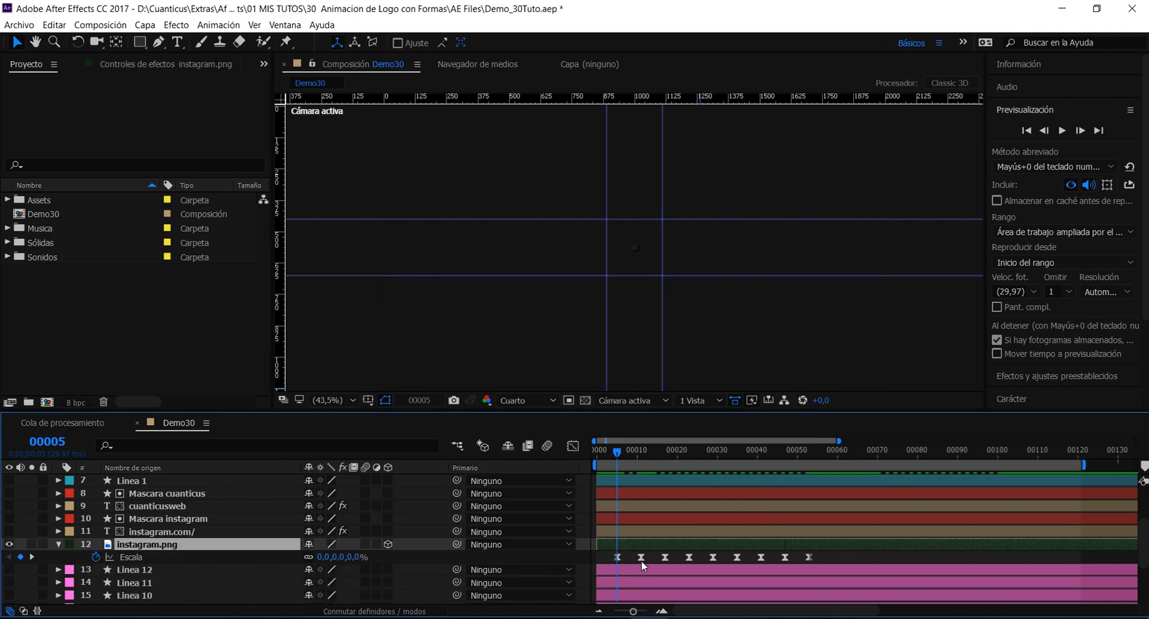
left_click_drag(619, 450, 640, 454)
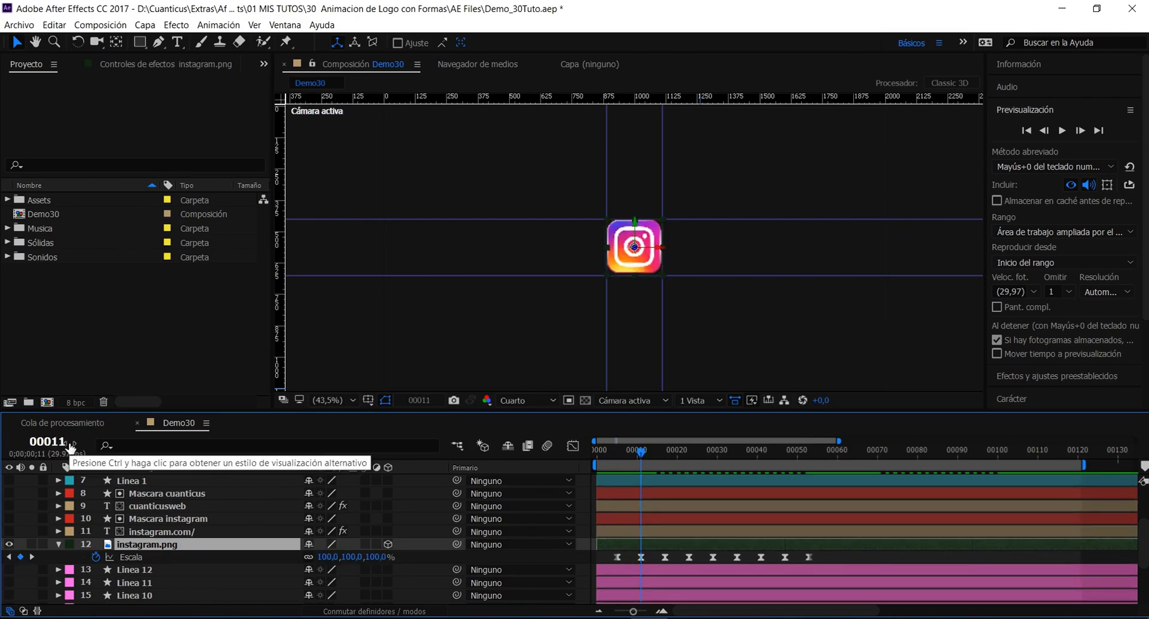
- Step through the Escala keyframes (60%, 90%, 70%, 90%, 80%, 90%, 100%) and give them all easy ease
key("Page_Up")
key("Page_Up")
key("Page_Up")
key("Page_Up")
key("Page_Up")
key("Page_Up")
key("Page_Down")
key("Page_Down")
key("Page_Down")
key("Page_Down")
key("Page_Down")
key("Page_Down")
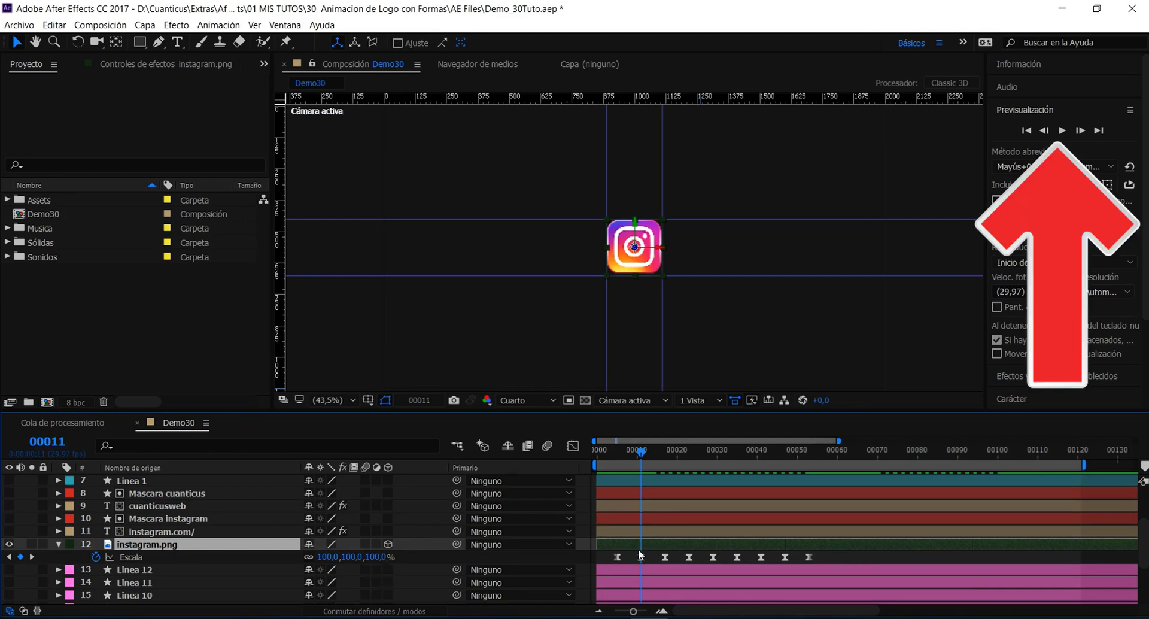
key("Page_Down")
key("Page_Down")
key("Page_Down")
key("Page_Down")
key("Page_Down")
key("Page_Down")
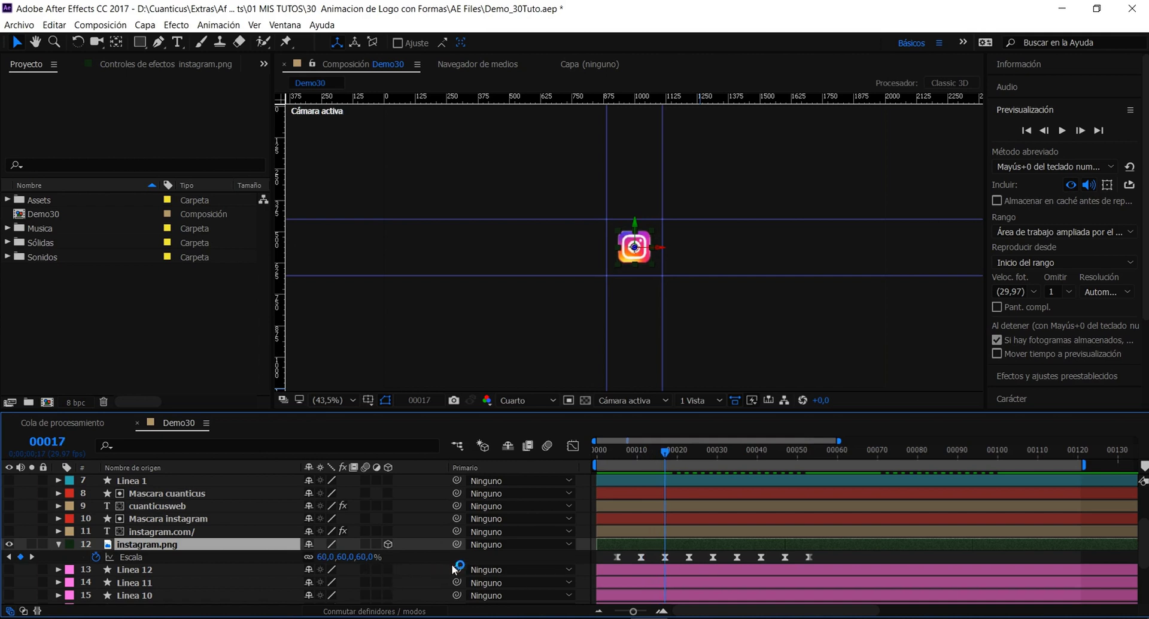
key("Page_Down")
key("Page_Down")
key("Page_Down")
key("Page_Down")
key("Page_Down")
key("Page_Down")
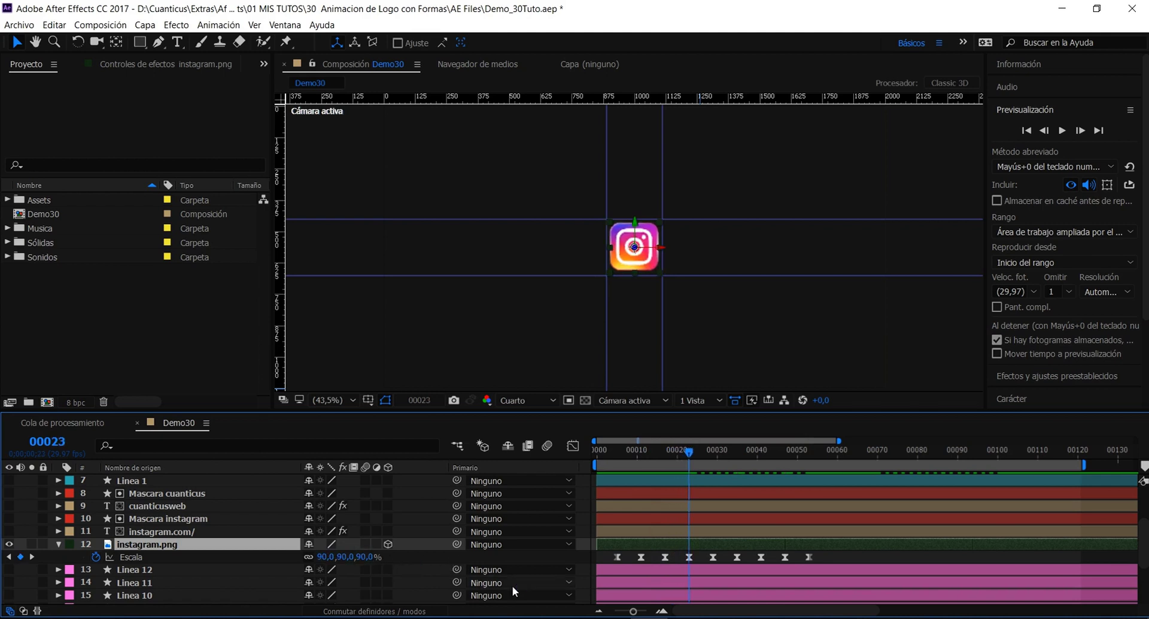
key("Page_Down")
key("Page_Down")
key("Page_Down")
key("Page_Down")
key("Page_Down")
key("Page_Down")
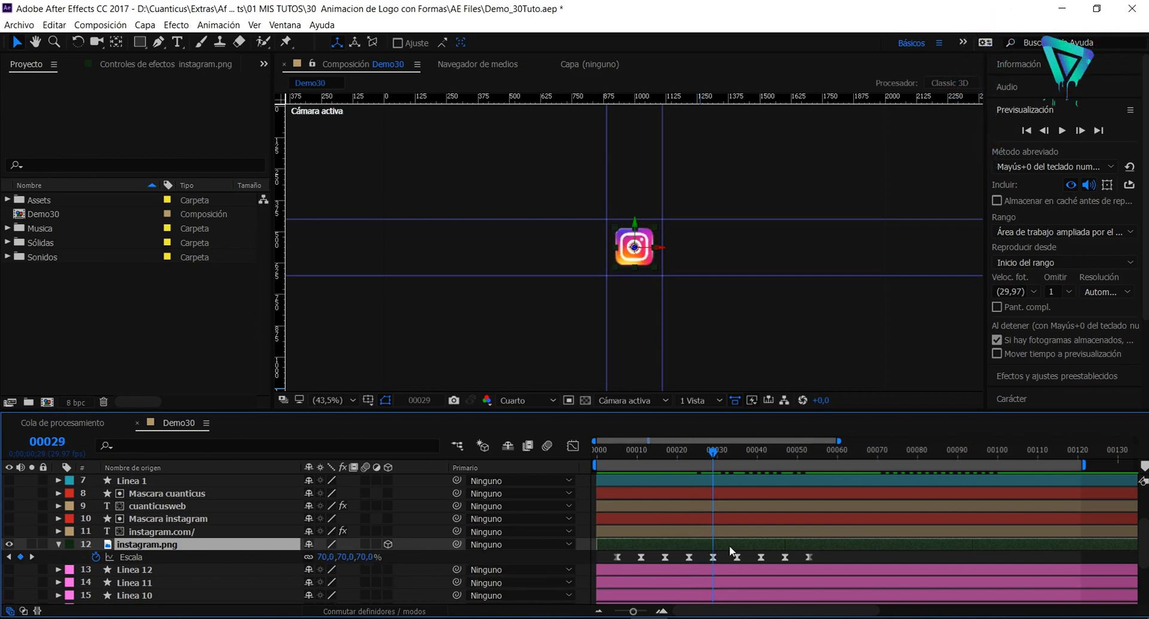
left_click(735, 452)
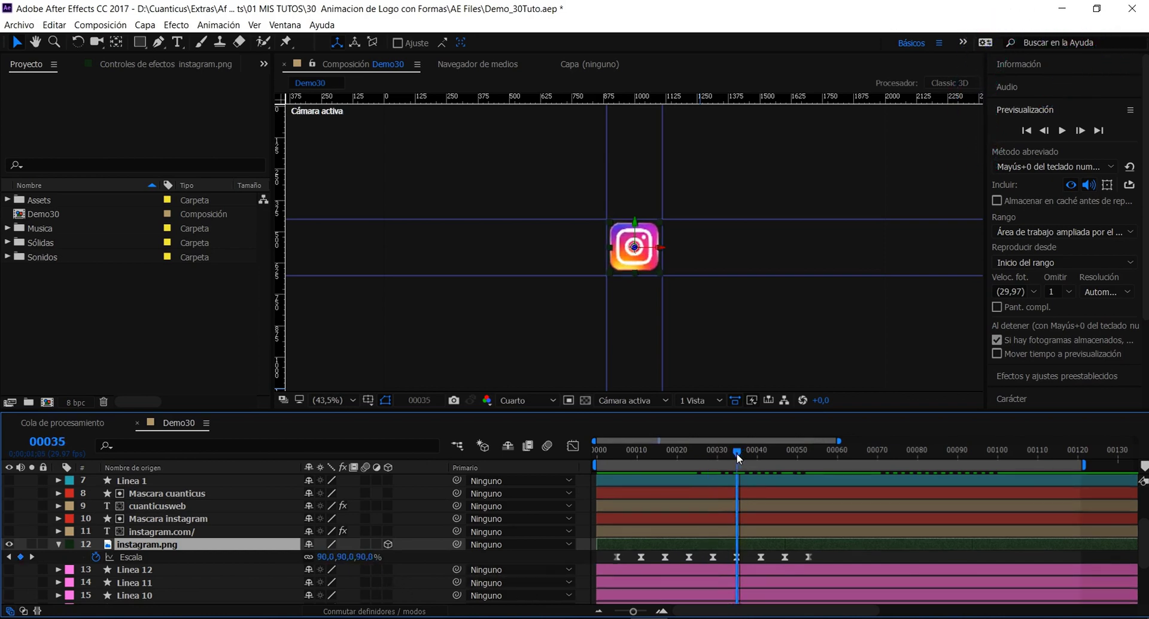
left_click(760, 453)
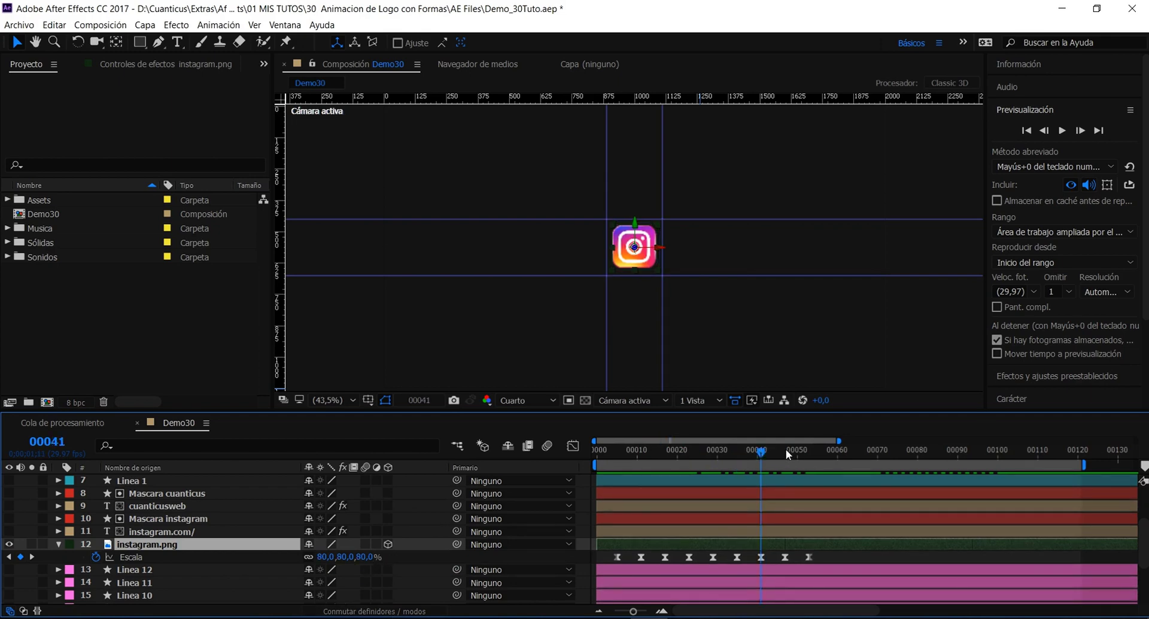
left_click(785, 449)
left_click(807, 452)
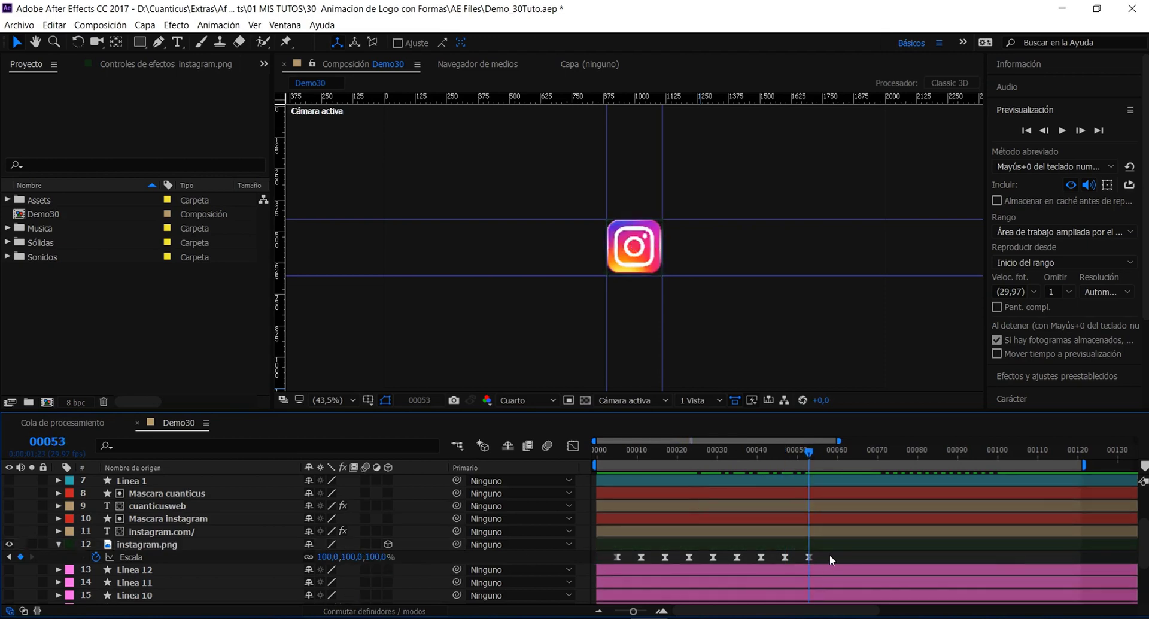
left_click_drag(830, 554, 612, 564)
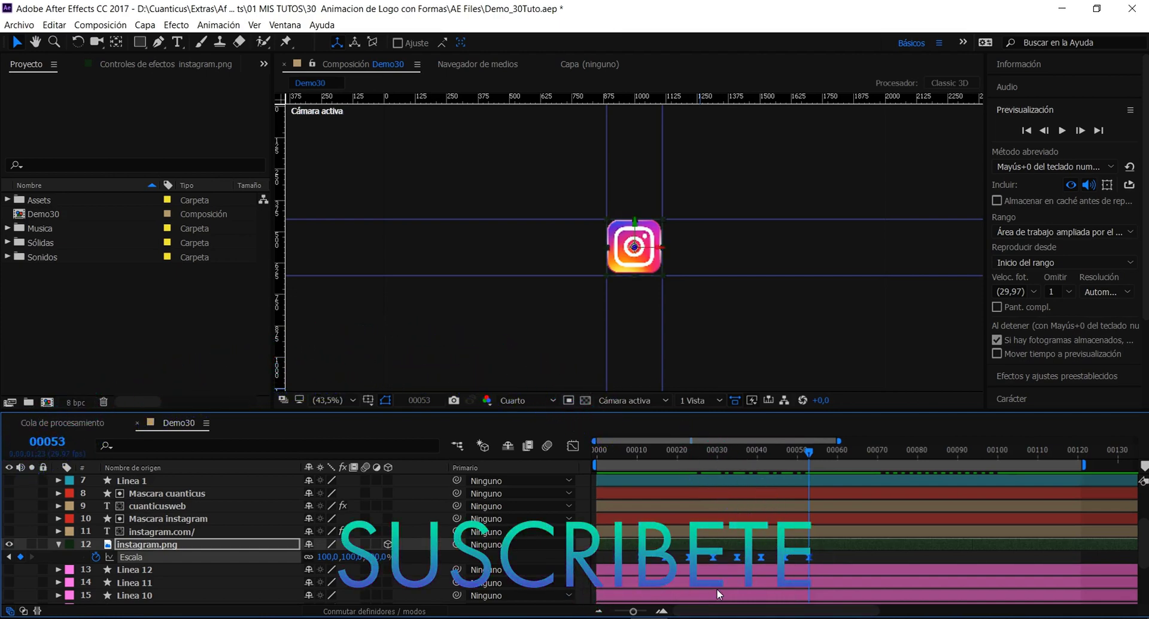
key("F9")
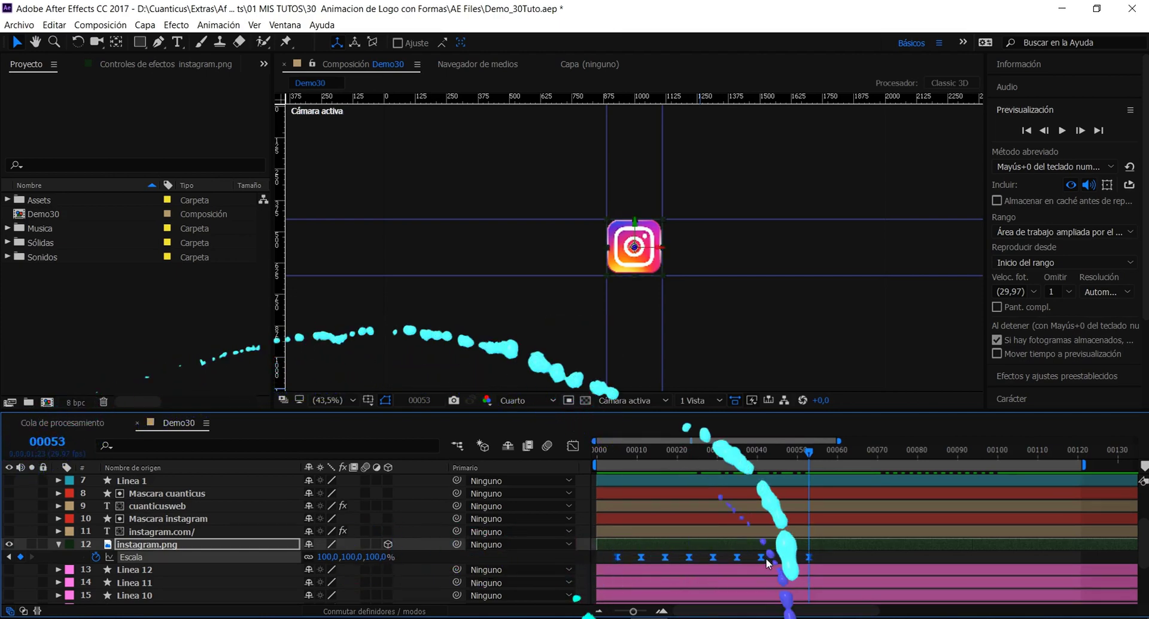
- Check the Escala speed graph, preview the eased bounce, then reveal the logo's rotation properties
left_click(573, 447)
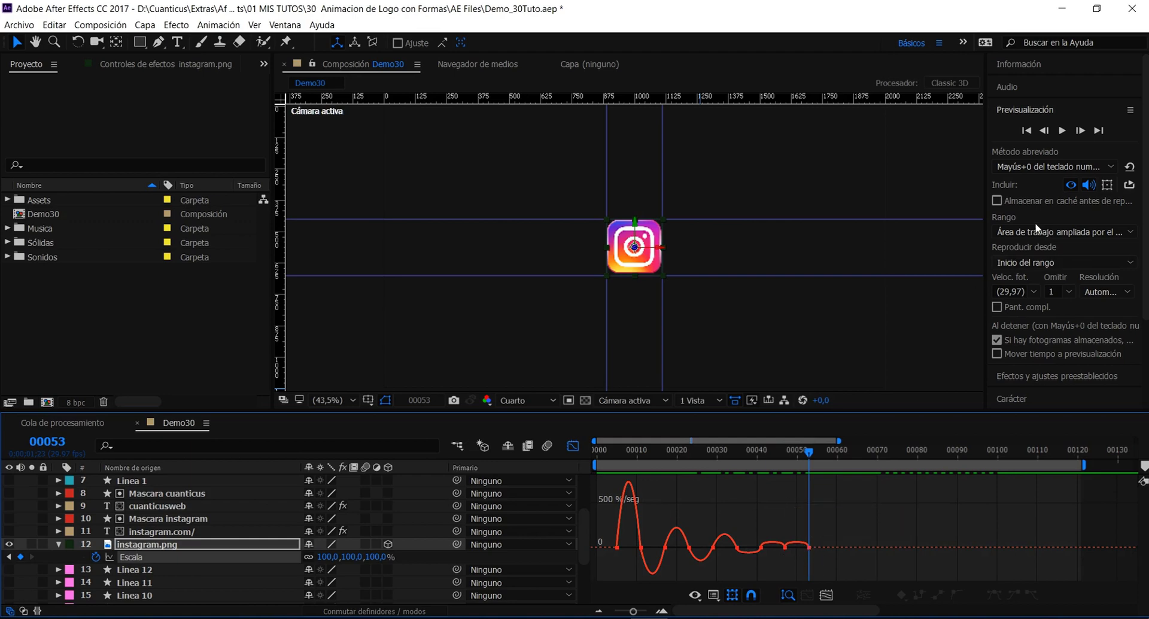
left_click(1062, 131)
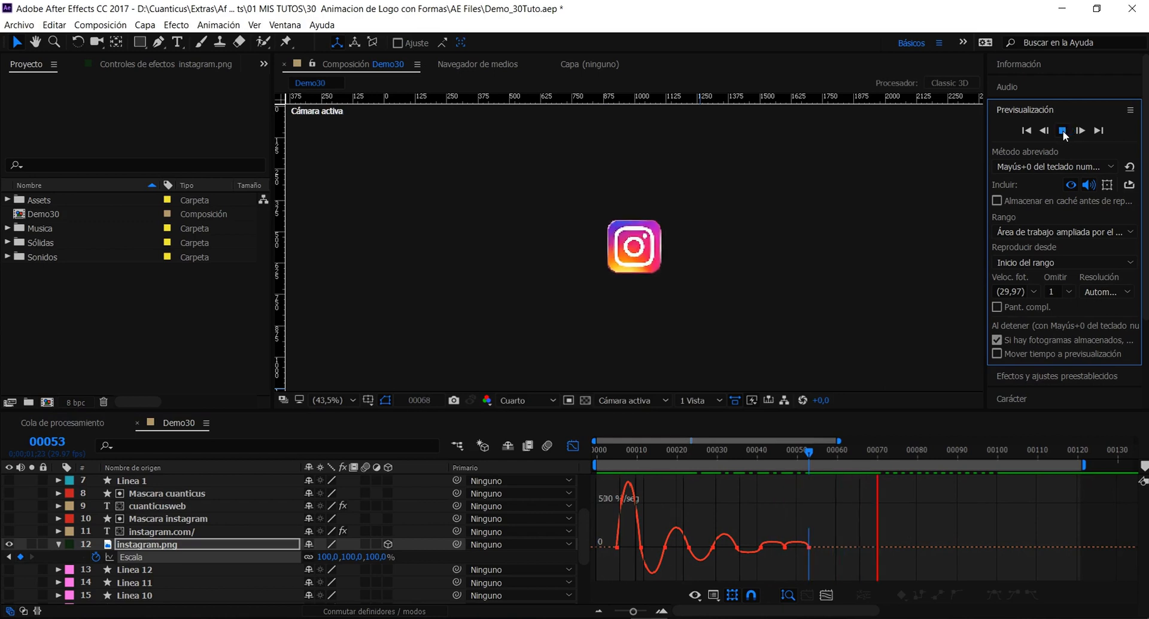
left_click(1063, 131)
left_click(572, 446)
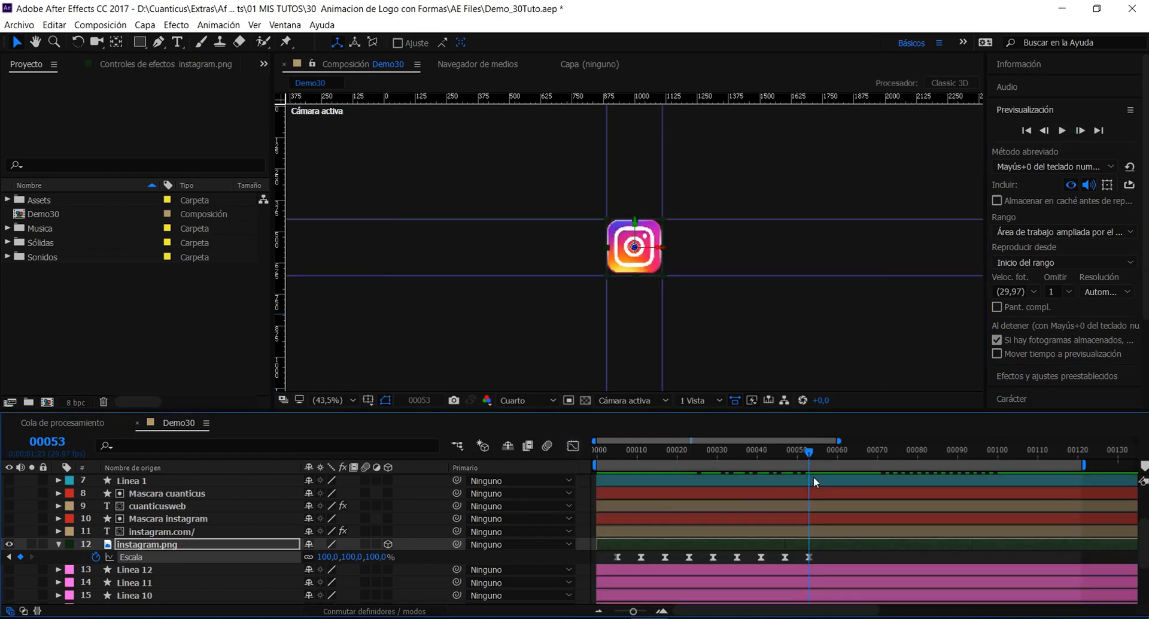
left_click(160, 545)
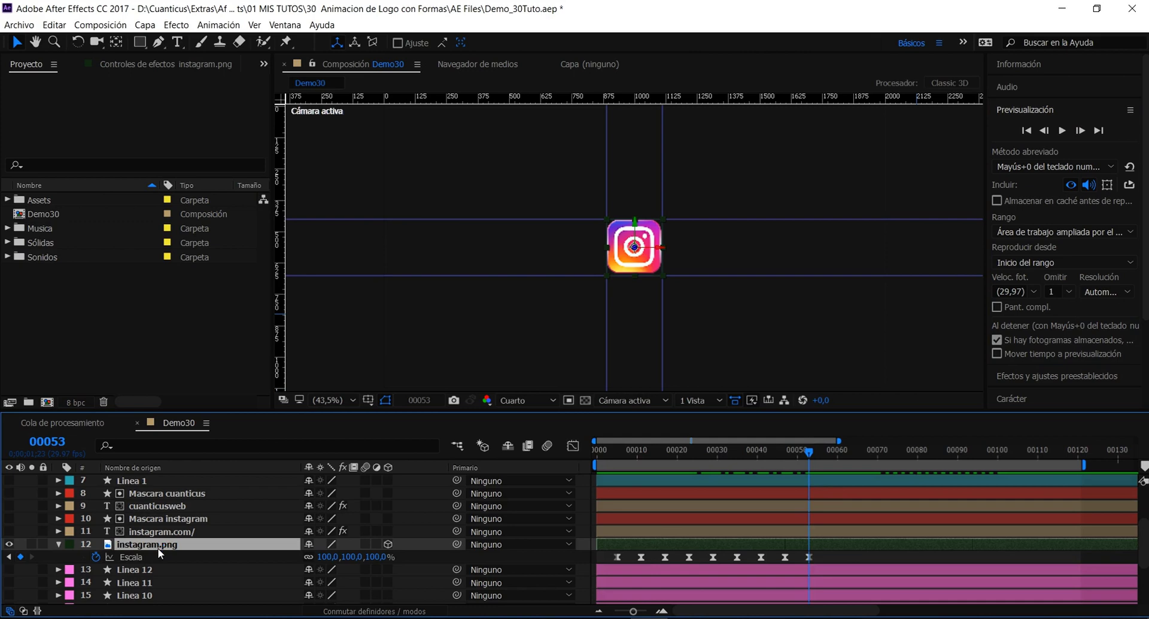
key("shift+r")
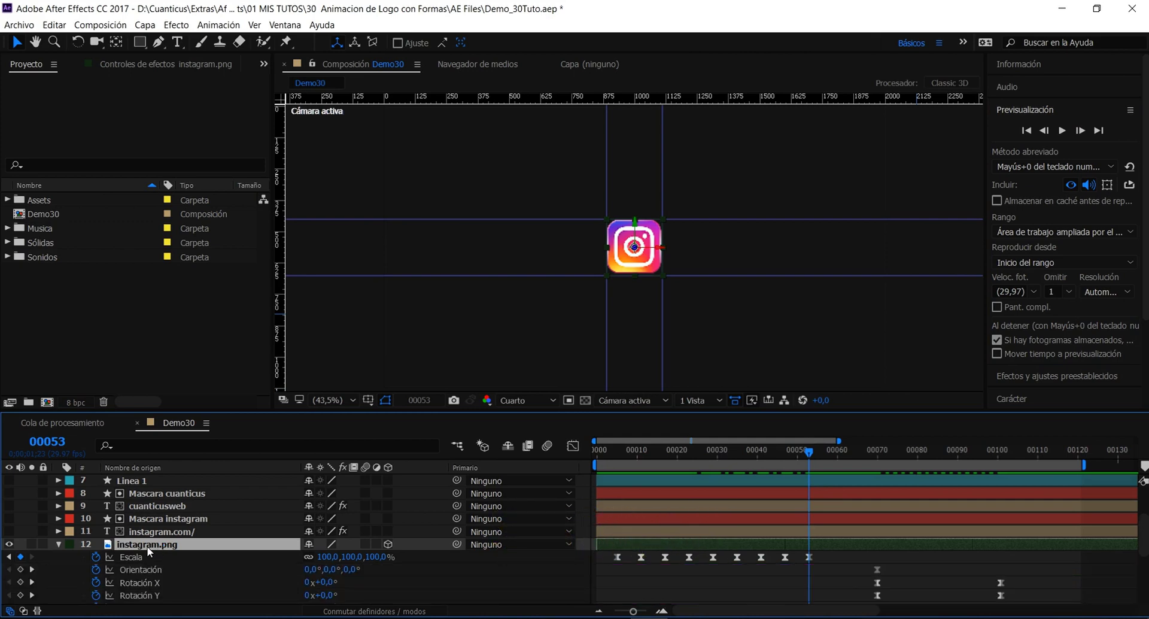
- Scrub to frame 00069, check the edge-on logo (X −90°, Y +90°) at frame 00101, then return to 00074
scroll(319, 596, "down", 3)
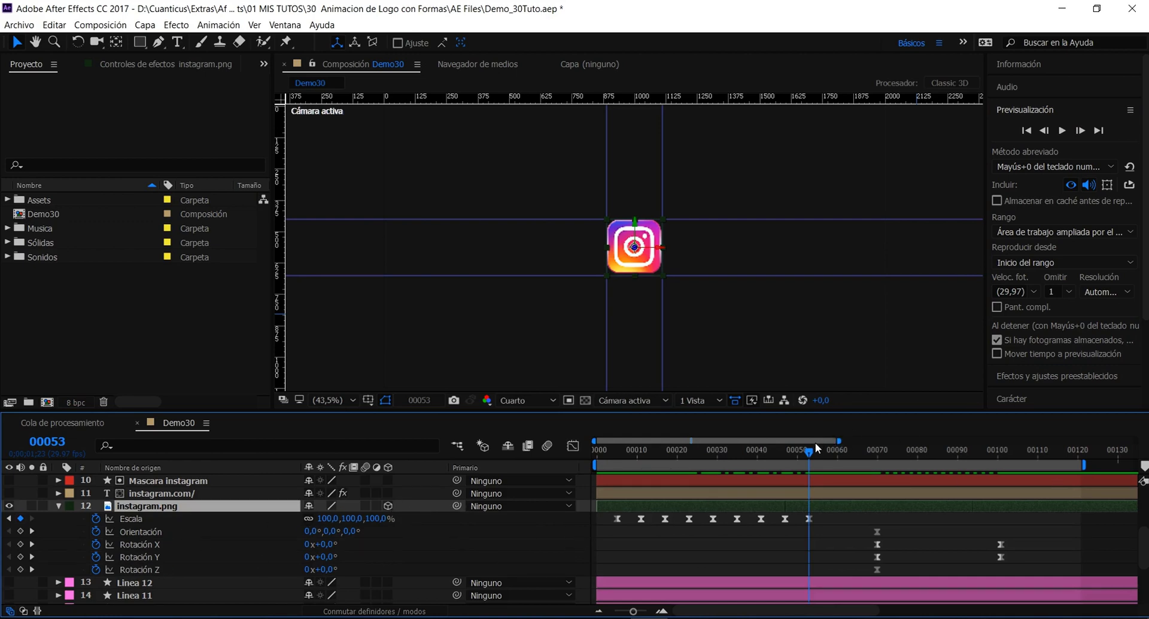
left_click_drag(808, 453, 880, 461)
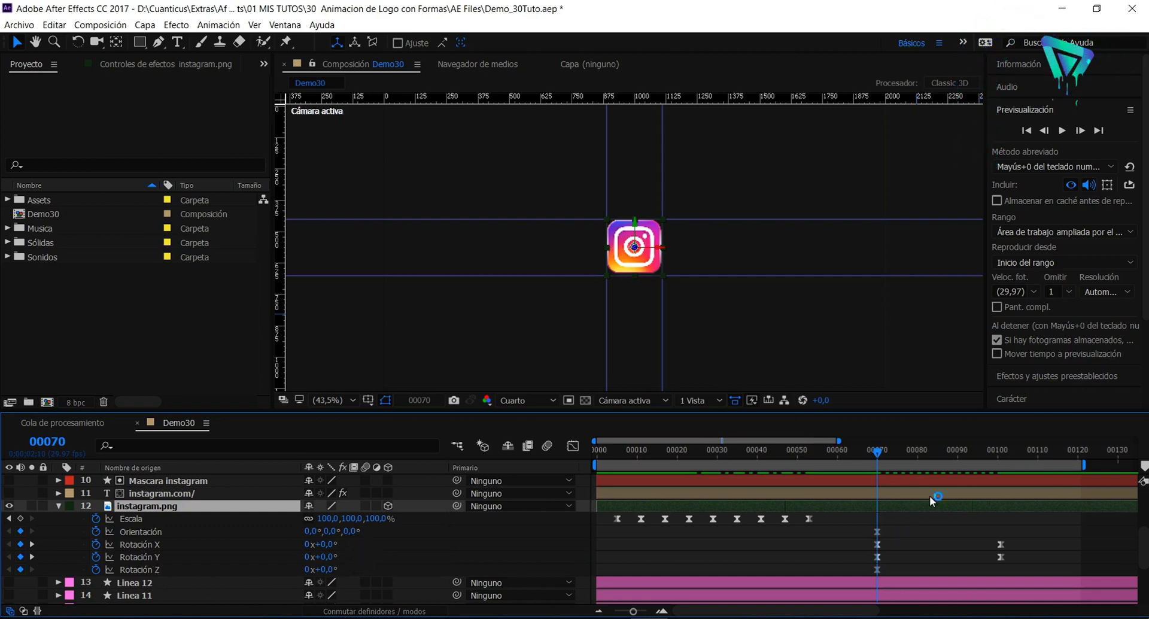
left_click(1000, 453)
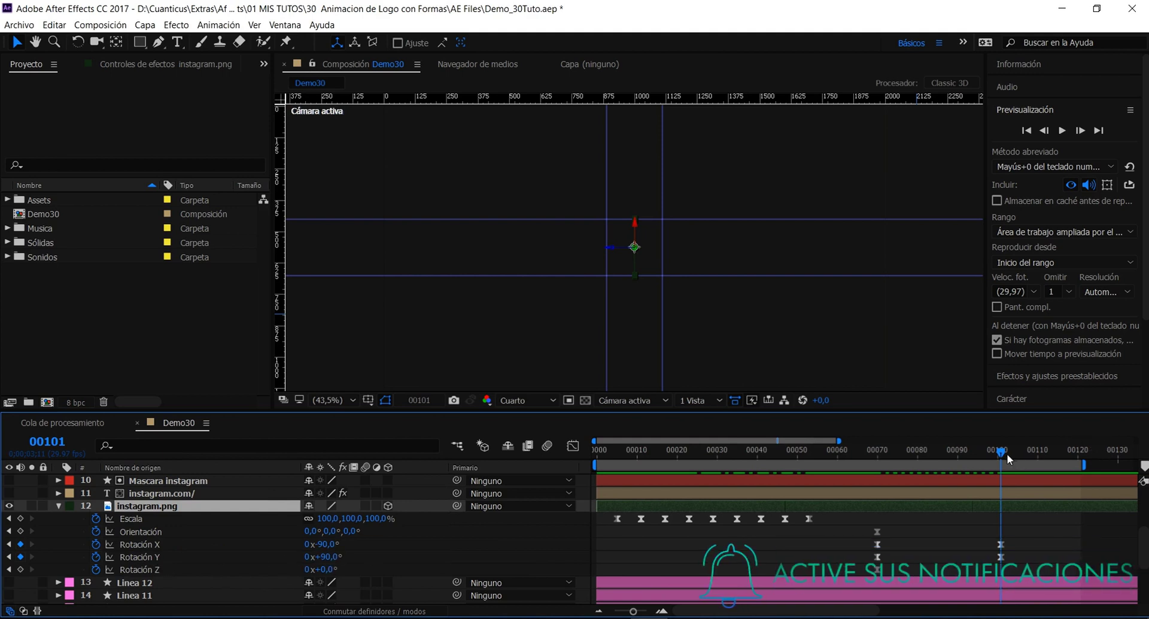
mouse_move(876, 465)
left_mouse_down()
mouse_move(895, 489)
mouse_move(988, 508)
mouse_move(912, 514)
mouse_move(934, 519)
left_mouse_up()
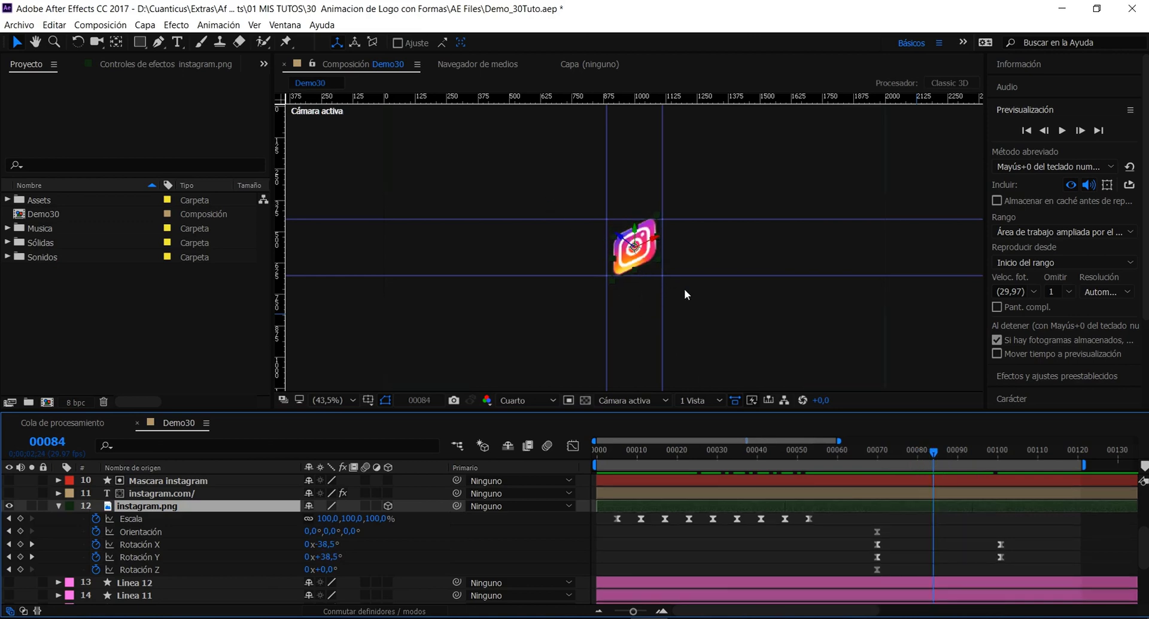
- Scrub forward through the logo's flip, preview the animation, and return to frame 00070
left_click_drag(934, 458, 1000, 453)
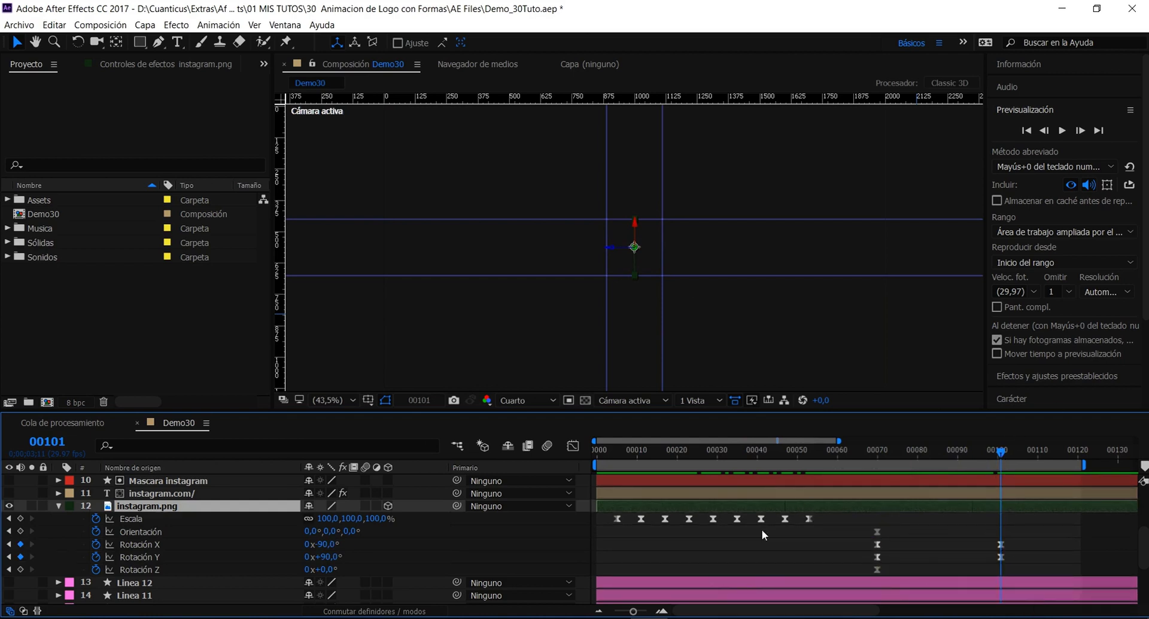
left_click(1063, 130)
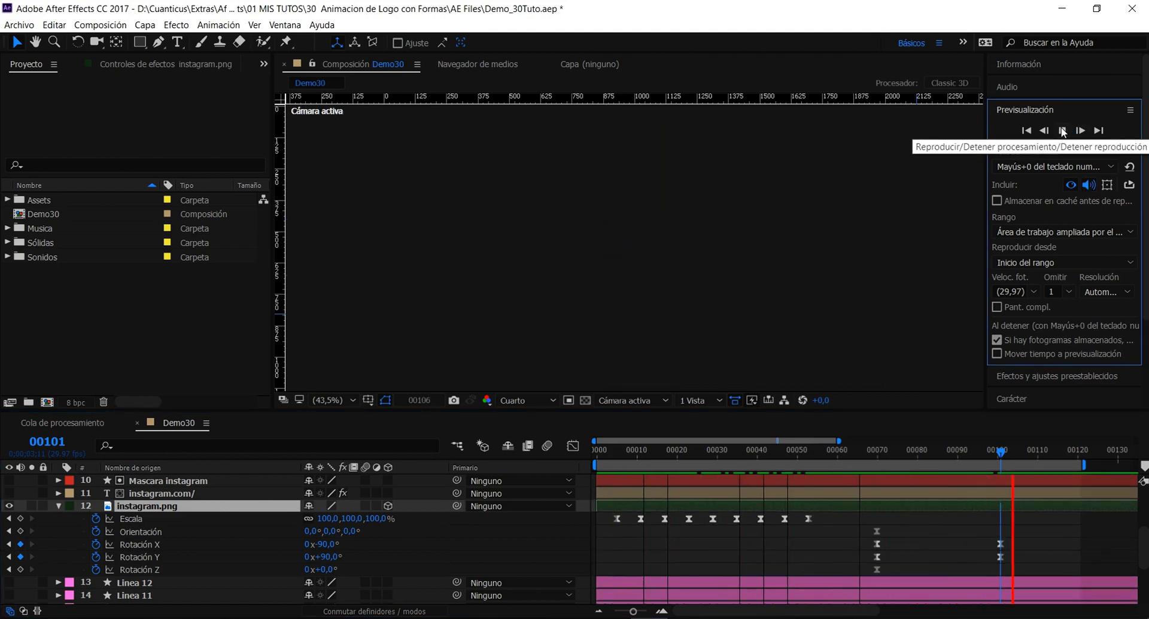
left_click(1063, 130)
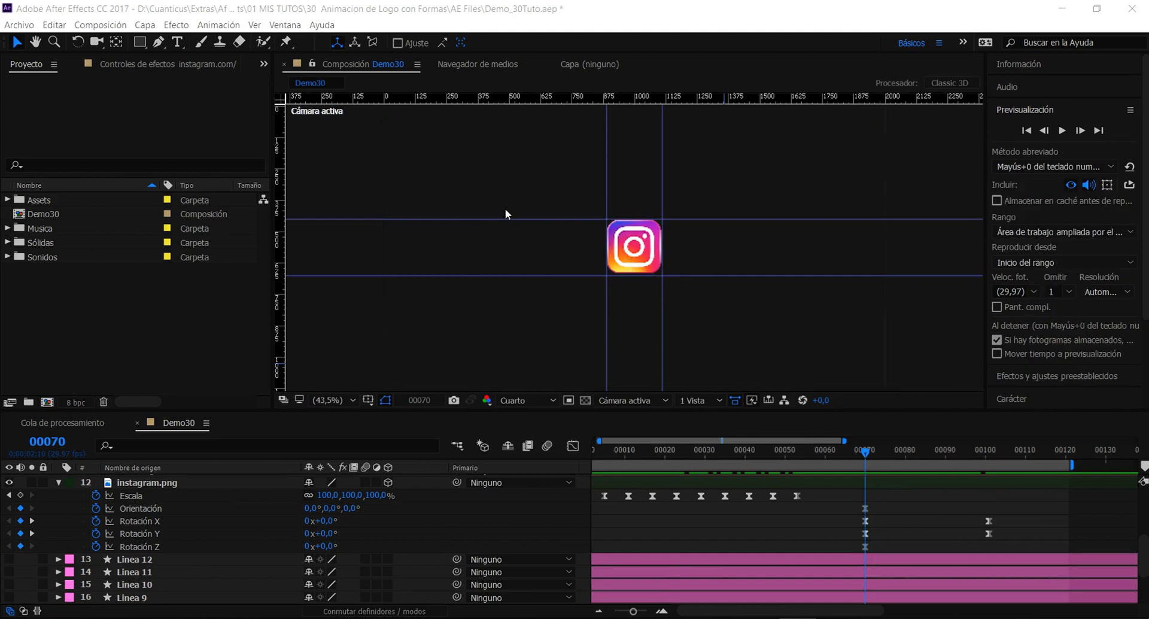
left_click(635, 299)
left_click(160, 42)
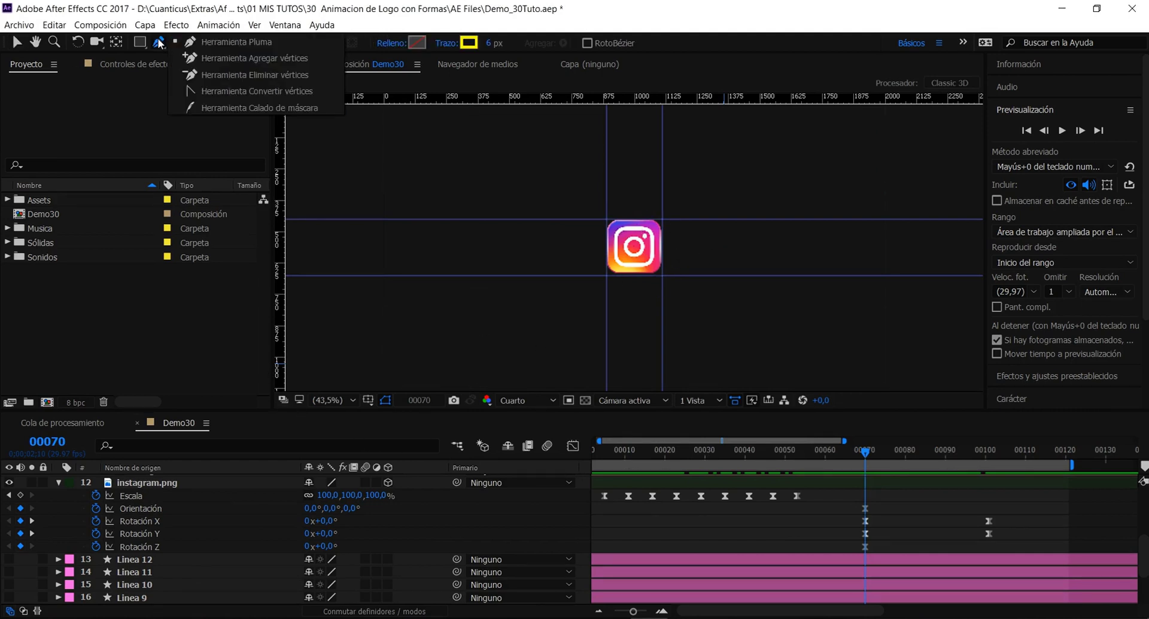
- Draw a short curved yellow stroke rising from the logo's top, creating Capa de formas 1
left_click(234, 42)
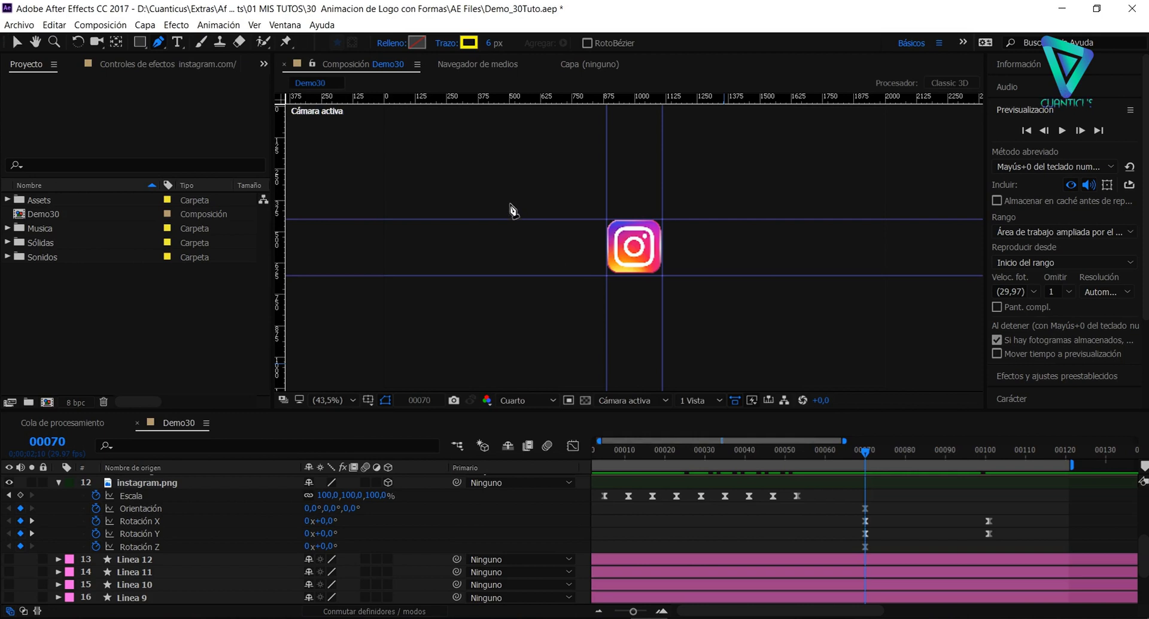
key("ctrl+v")
left_click(625, 216)
left_click_drag(606, 193, 587, 198)
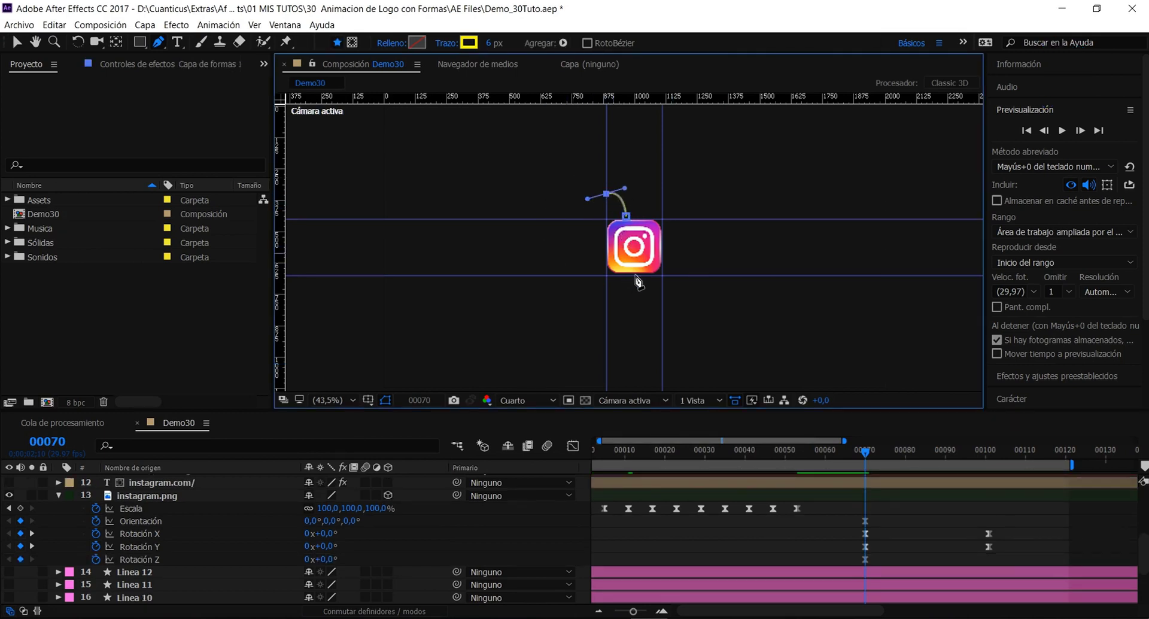
left_click(578, 503)
scroll(450, 523, "up", 5)
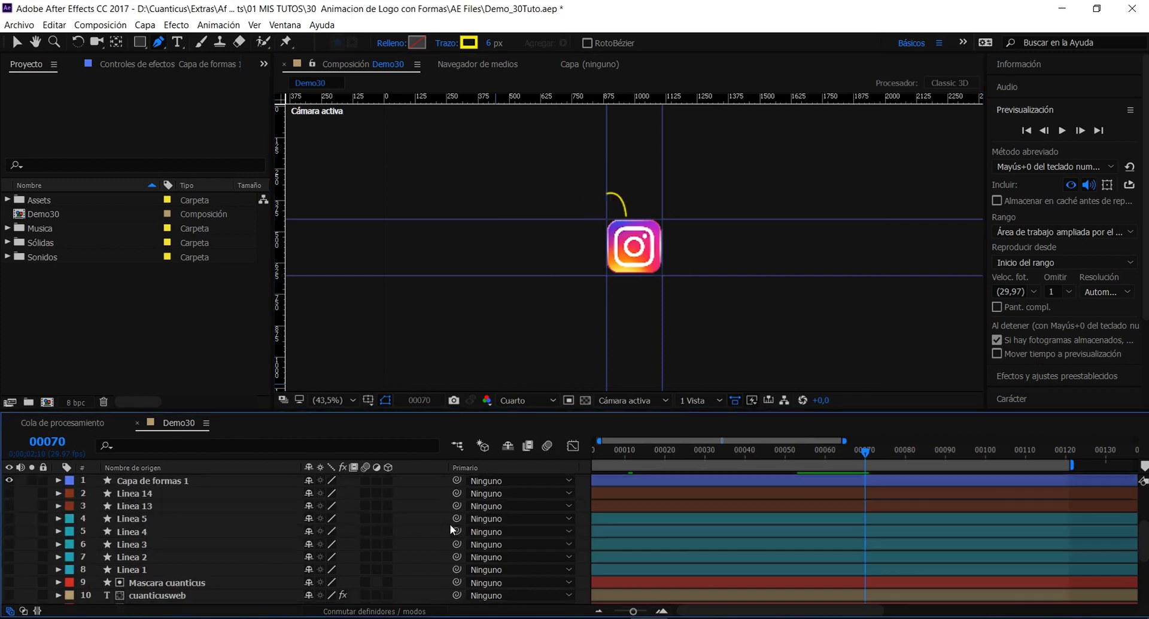
left_click(164, 482)
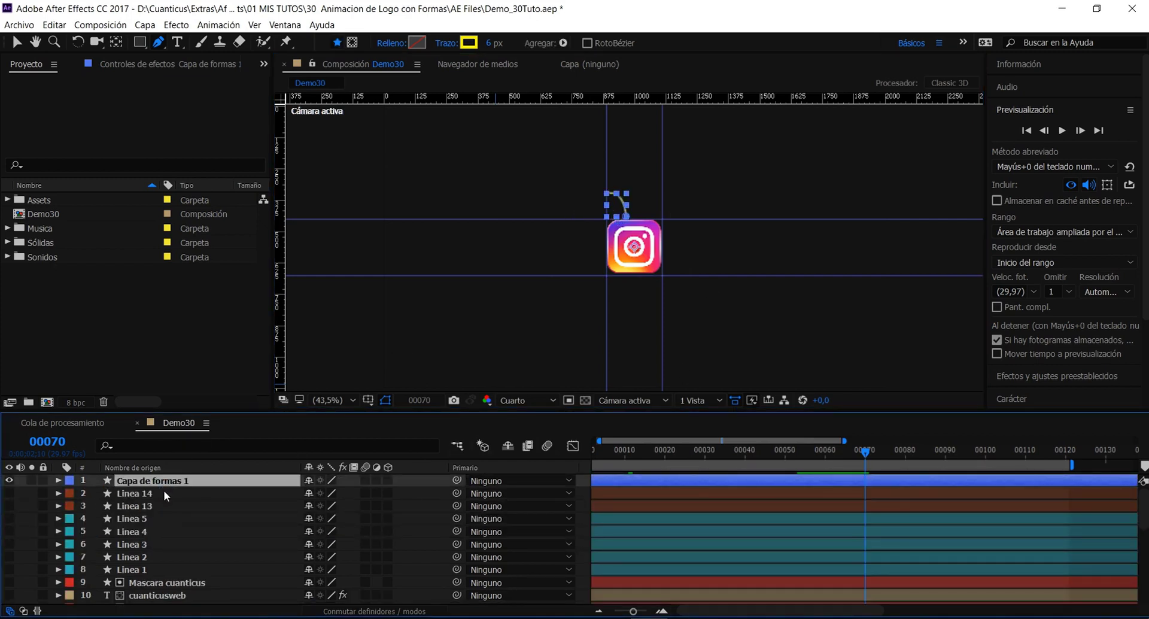
key("v")
left_click(372, 332)
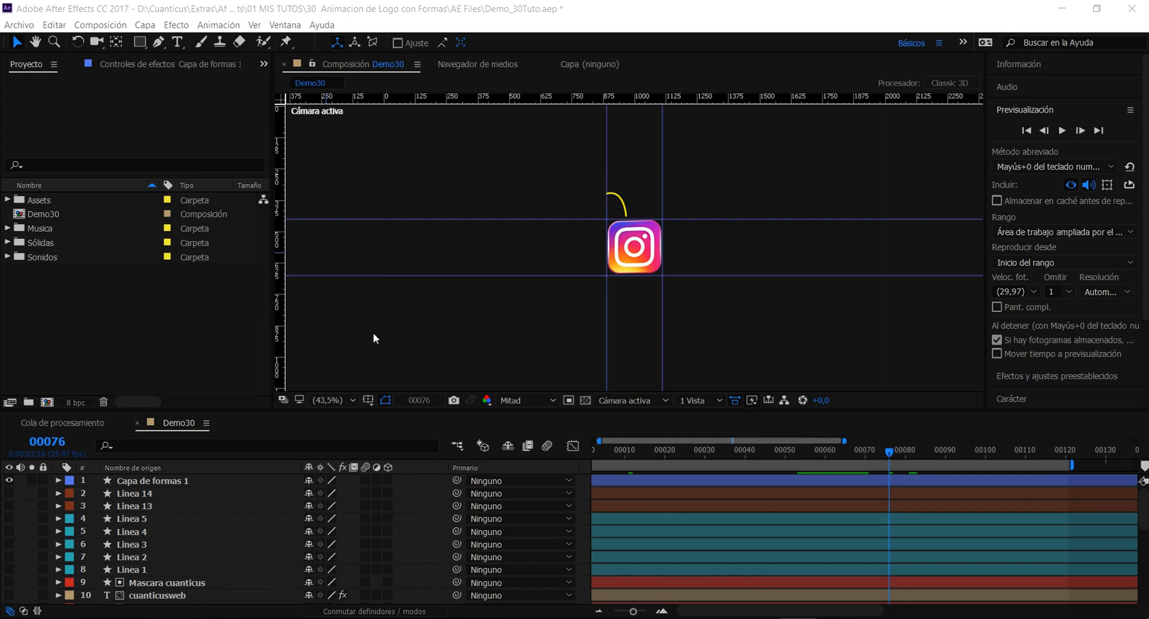
left_click(147, 479)
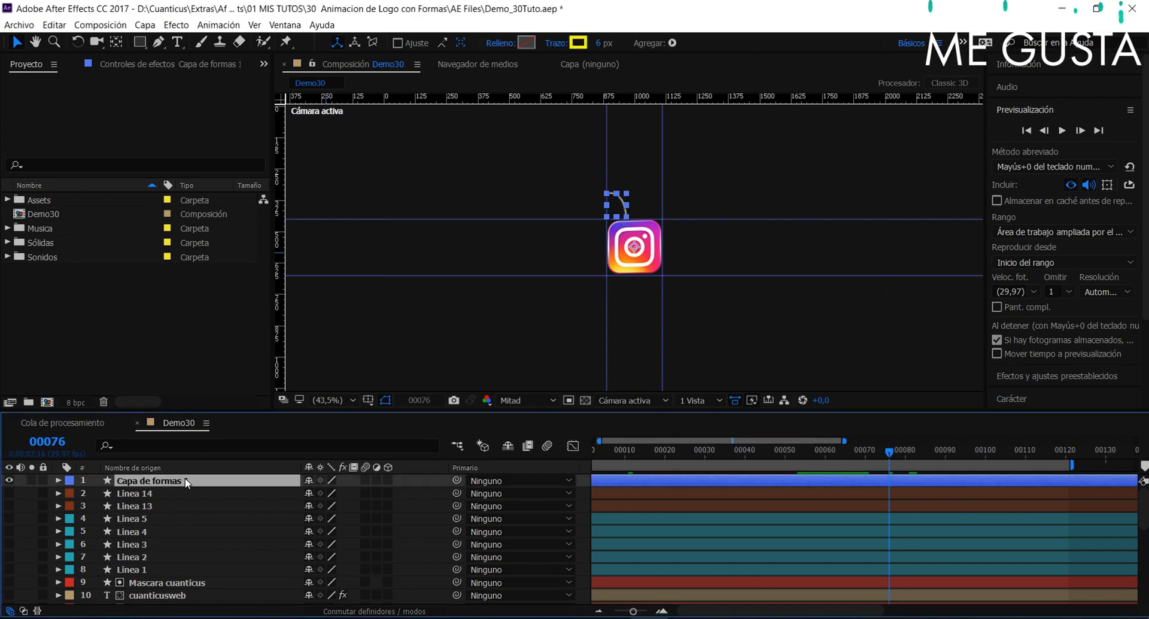
- Add a Recortar trazados operator to Capa de formas 1 and expand its properties
left_click(58, 478)
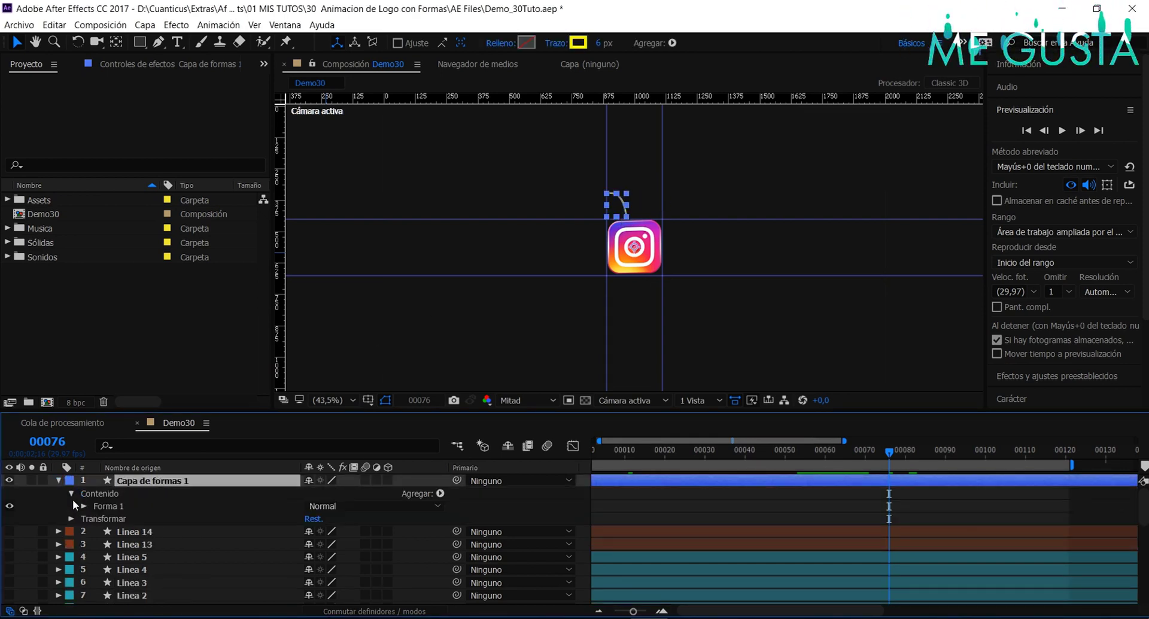
left_click(440, 493)
left_click(383, 411)
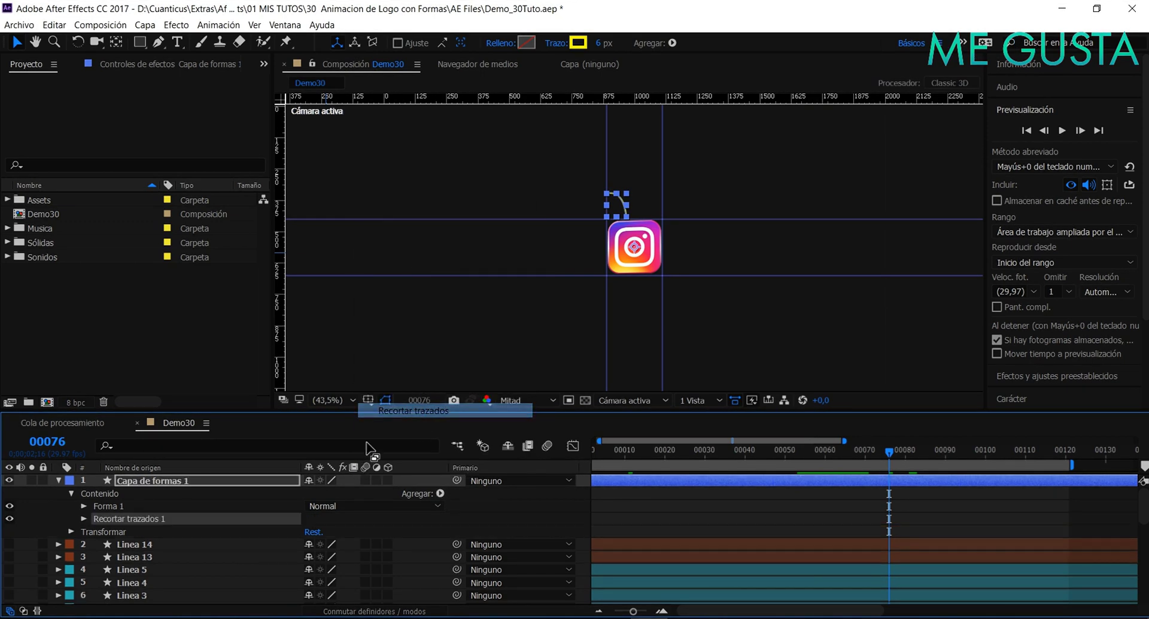
left_click(84, 518)
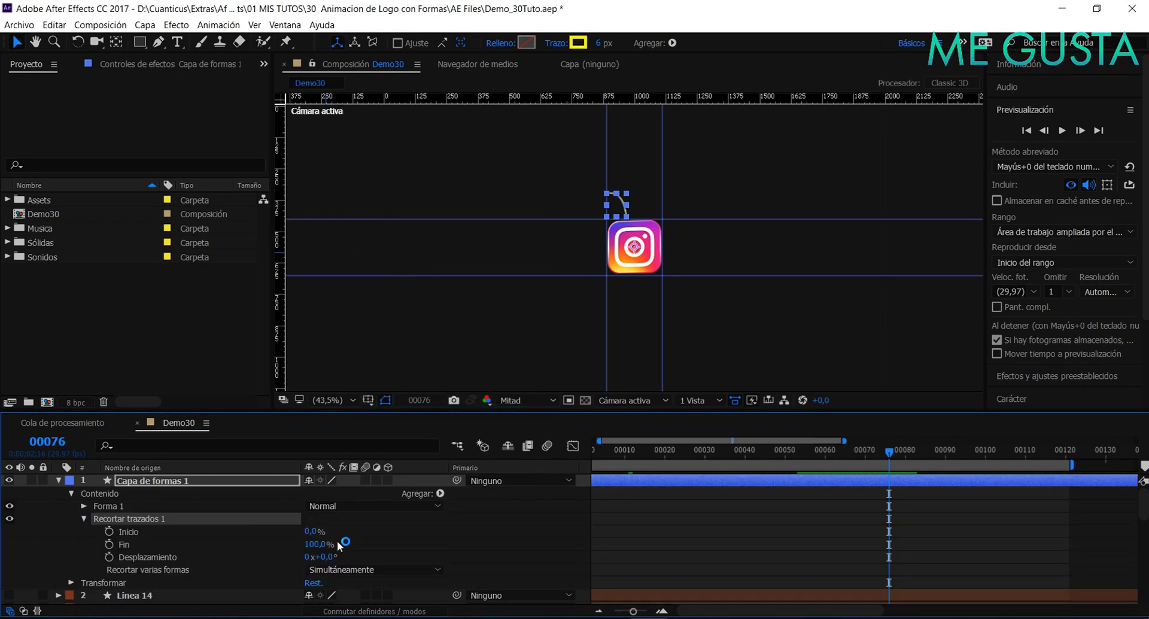
- Keyframe Fin from 0% to 100% over two frames so the stroke draws on
left_click(109, 544)
left_click(312, 544)
type("0")
key("Return")
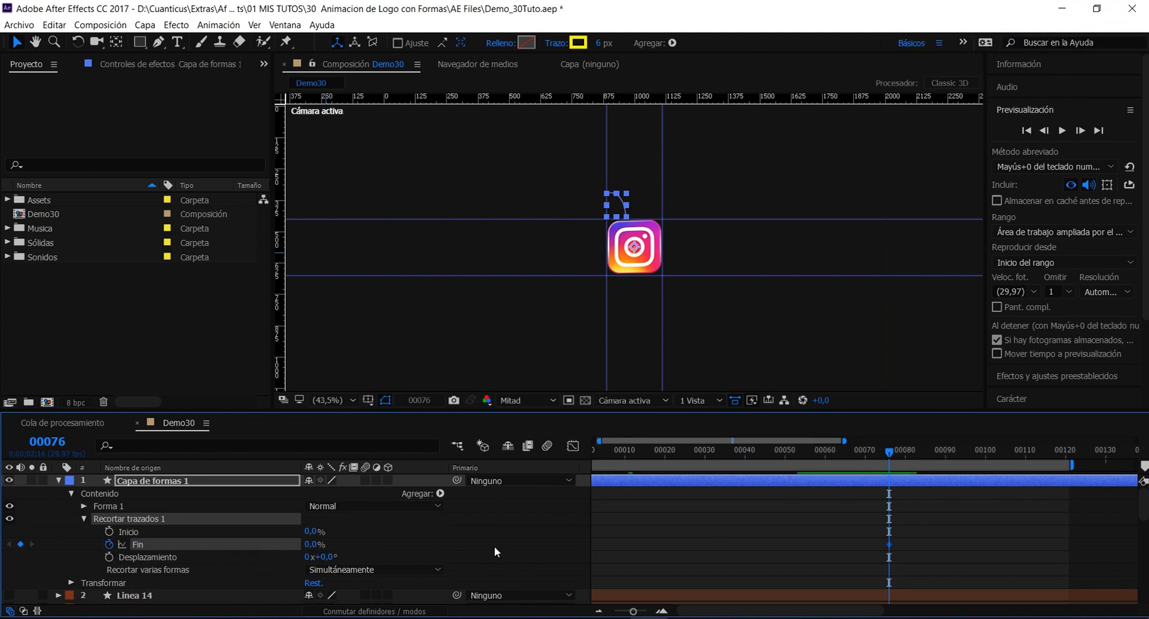
key("Page_Down")
key("Page_Down")
key("Page_Down")
key("Page_Down")
key("Page_Down")
key("Page_Down")
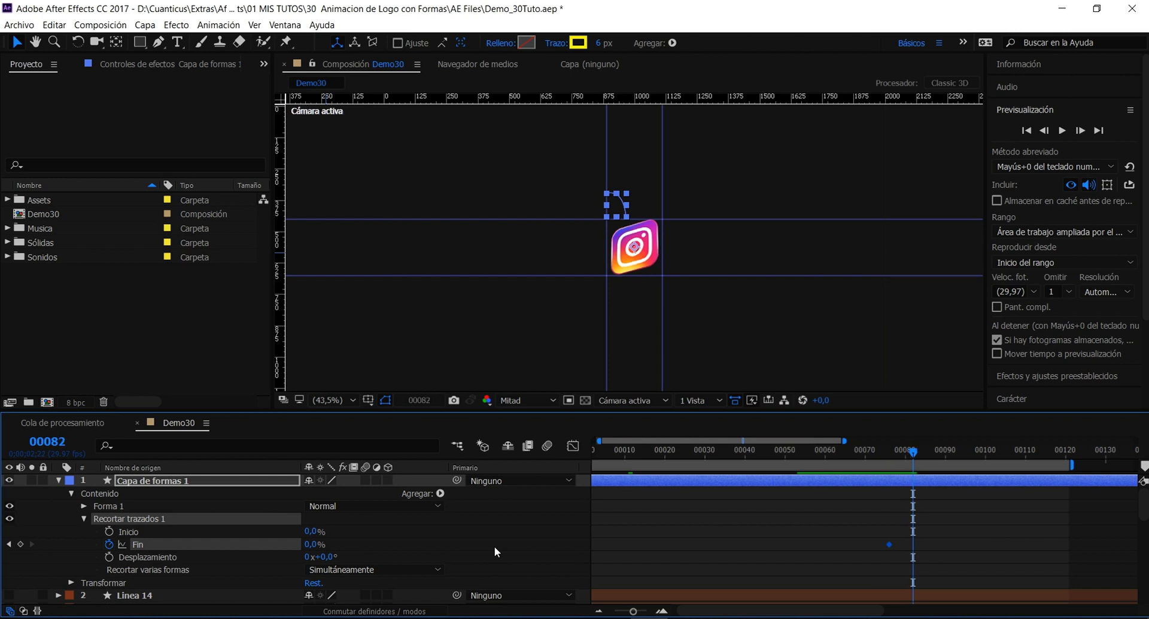
left_click(20, 544)
left_click(311, 544)
type("100")
key("Return")
- Keyframe Inicio from 0% up to 100% at frame 00087 so the stroke disappears
key("Page_Up")
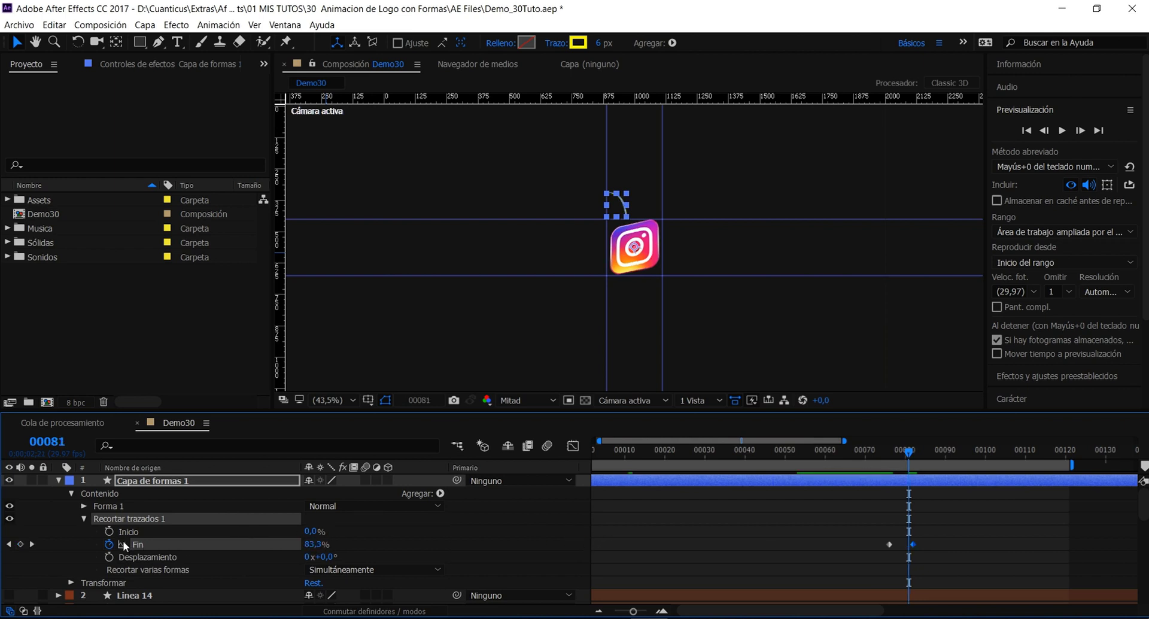
left_click(109, 532)
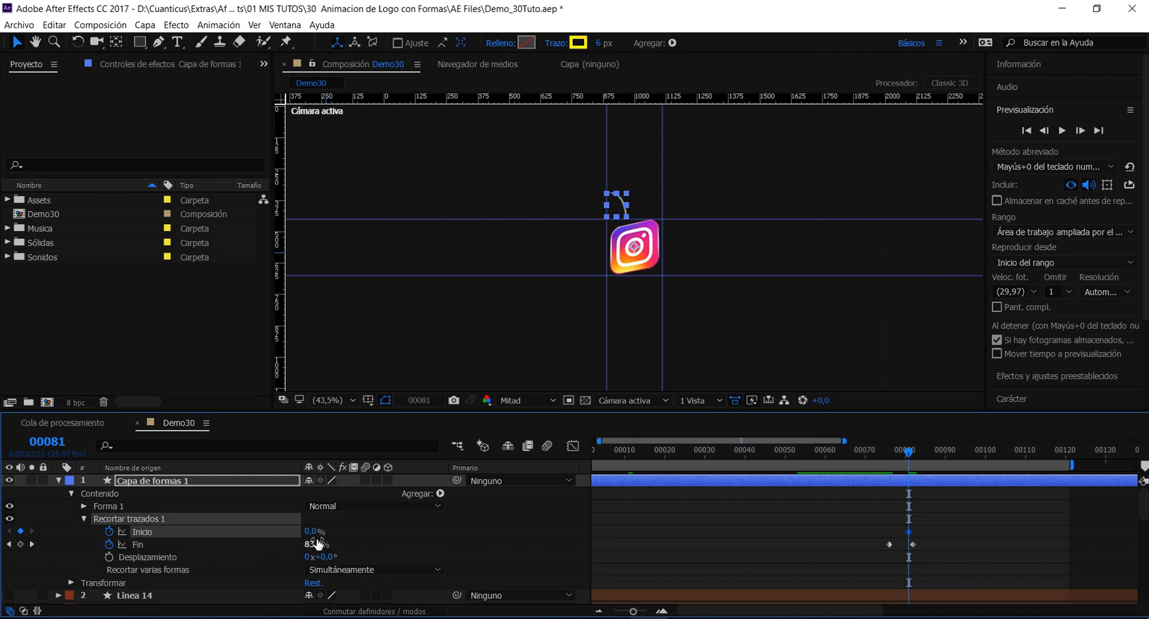
key("space")
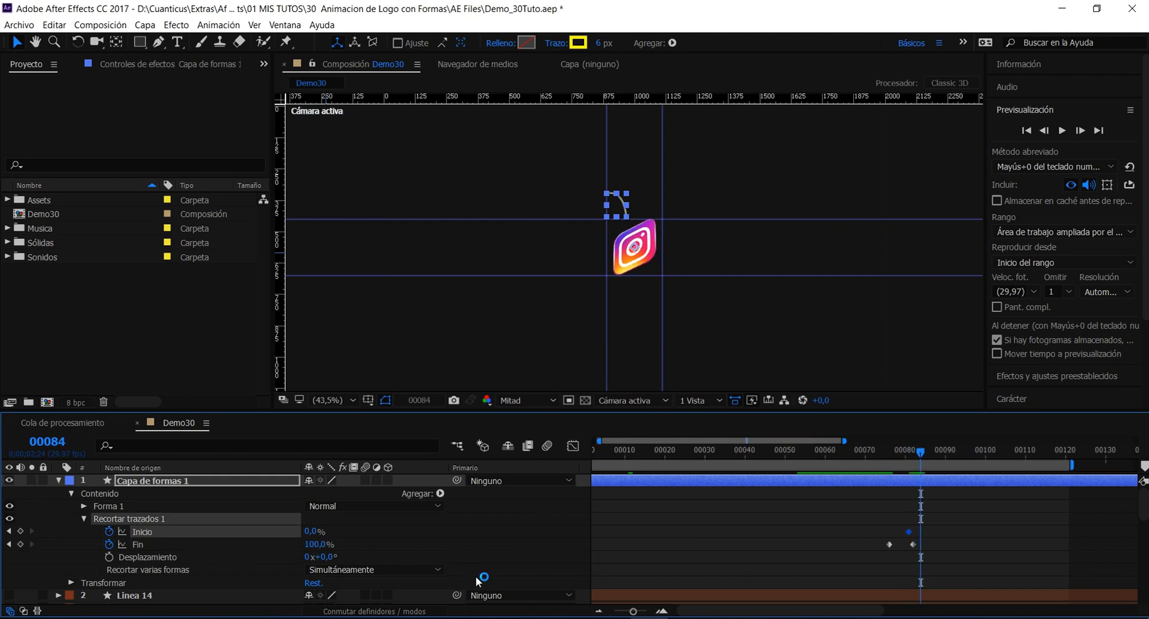
left_click_drag(314, 535, 536, 541)
- Apply easy ease to all four Inicio and Fin keyframes, then go to frame 73
left_click(1002, 568)
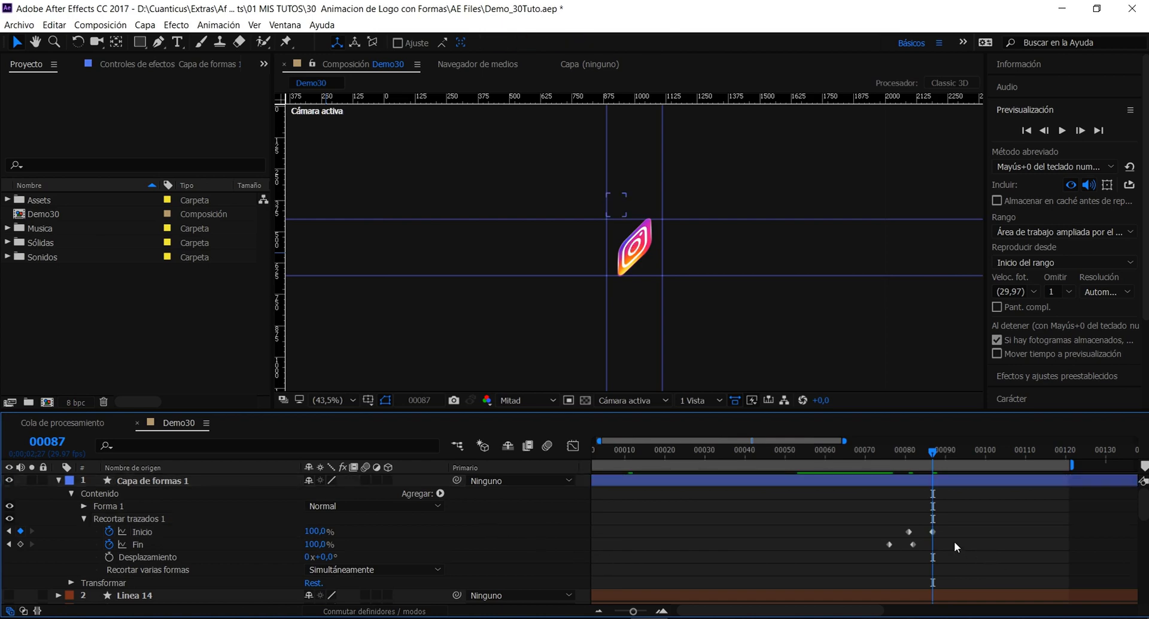
left_click_drag(960, 549, 857, 524)
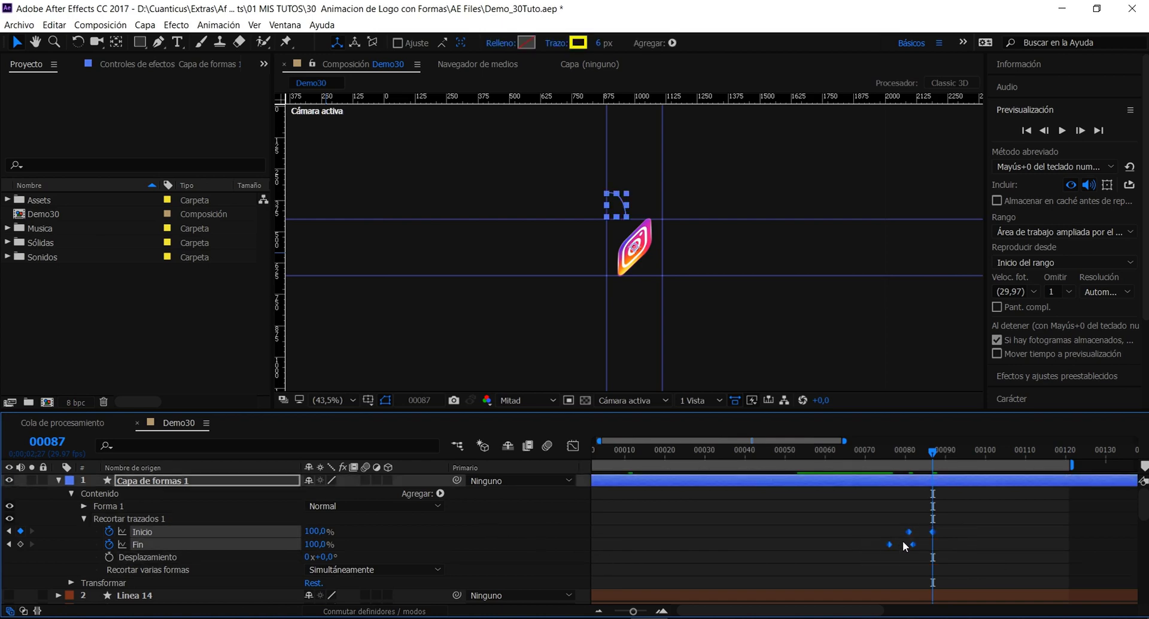
right_click(908, 529)
mouse_move(956, 522)
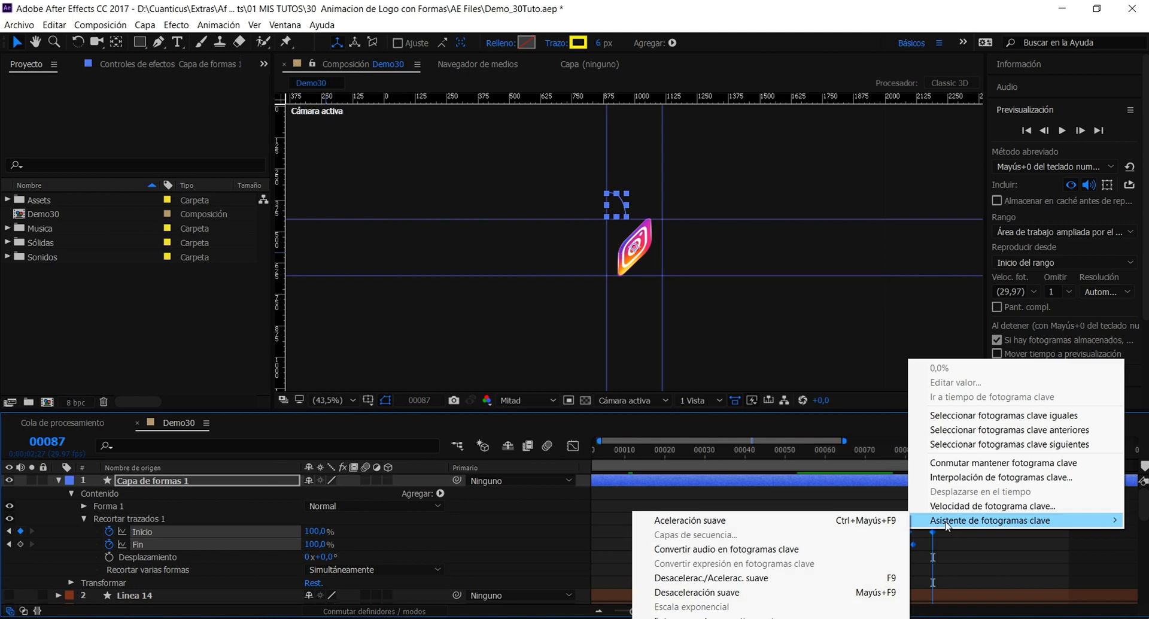
left_click(826, 584)
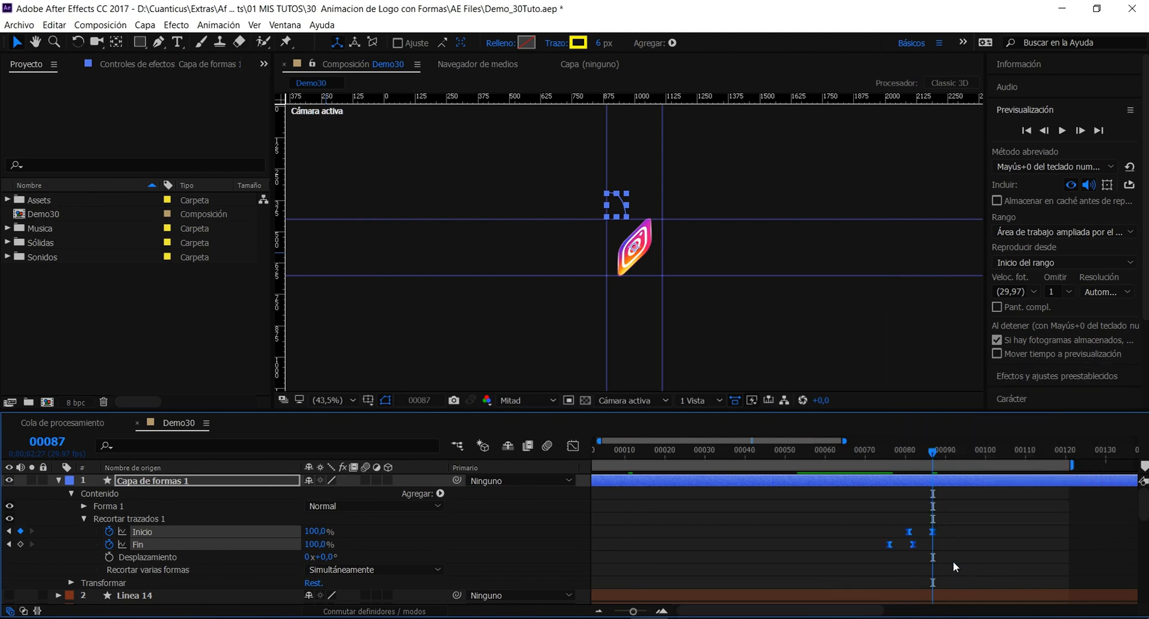
left_click(954, 543)
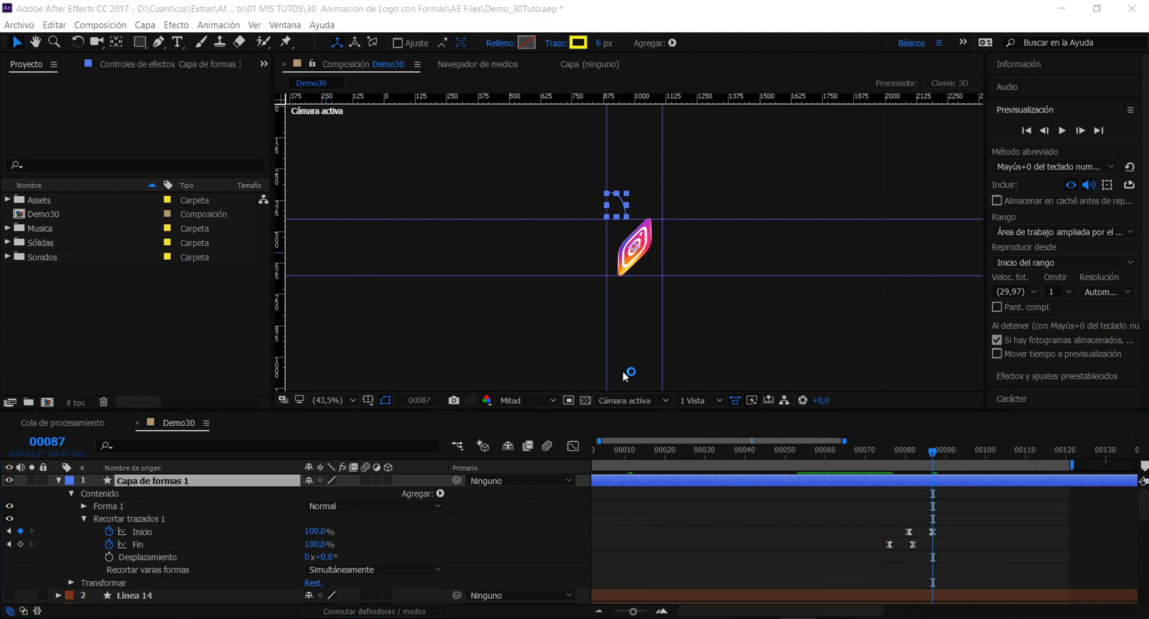
left_click(877, 449)
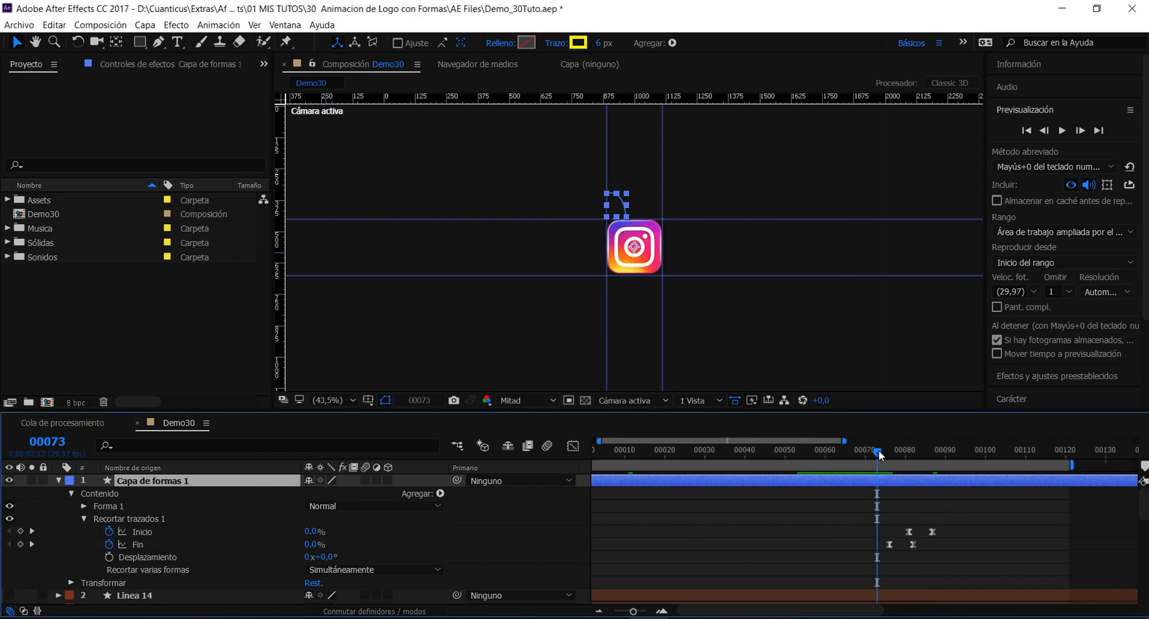
key("slash")
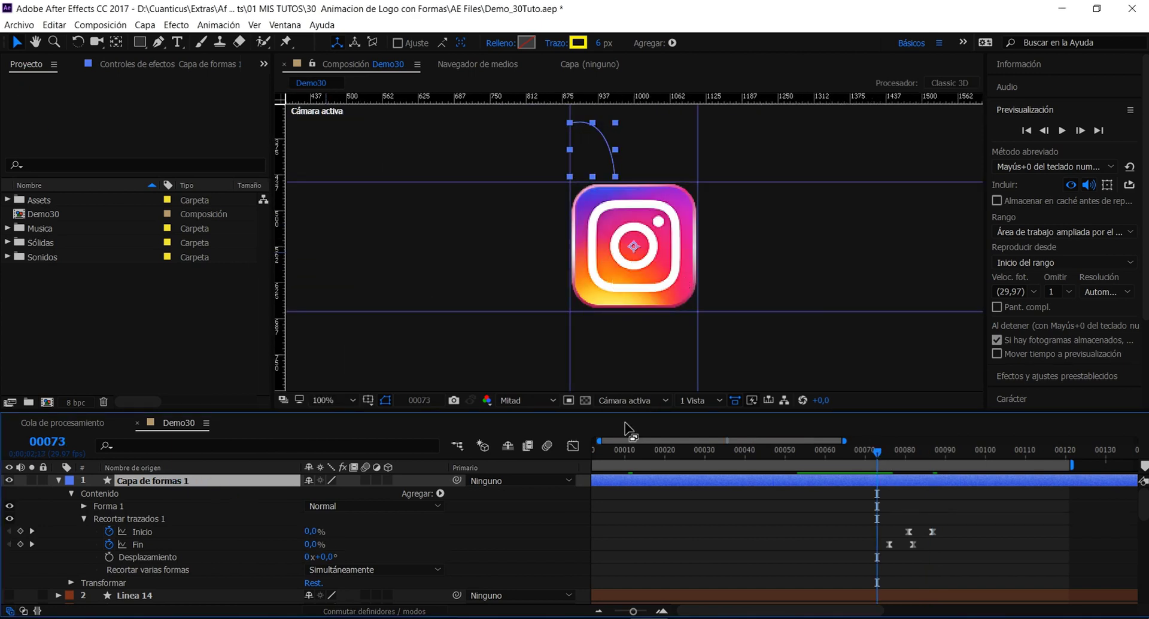
left_click(943, 506)
left_click_drag(878, 451, 920, 465)
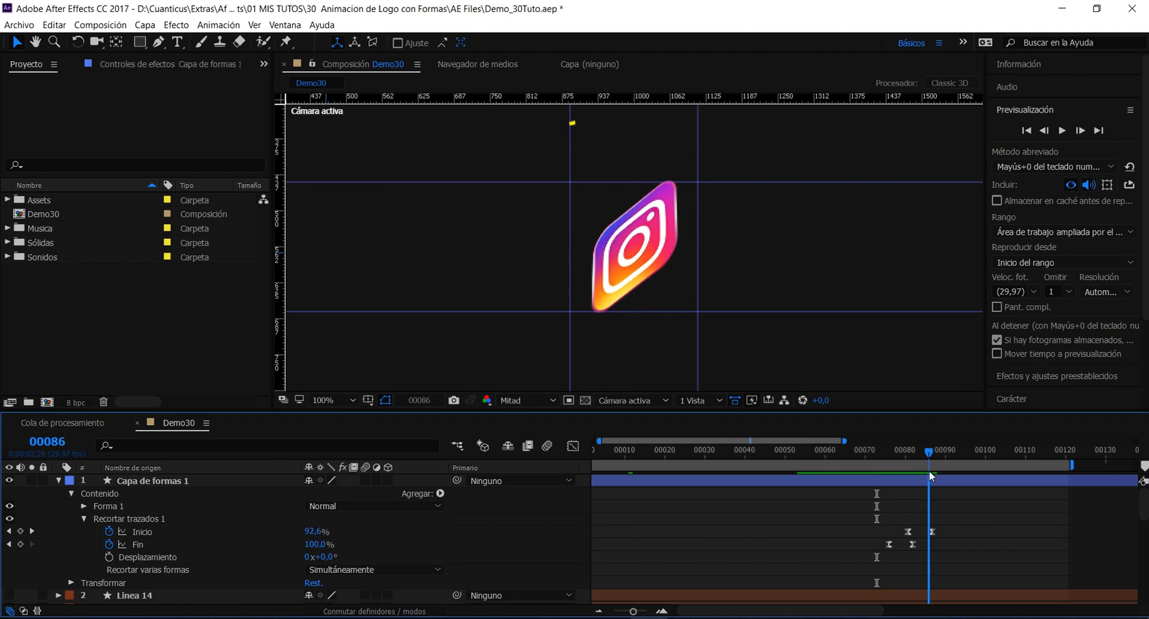
mouse_move(920, 465)
left_mouse_down()
mouse_move(890, 472)
mouse_move(934, 491)
left_mouse_up()
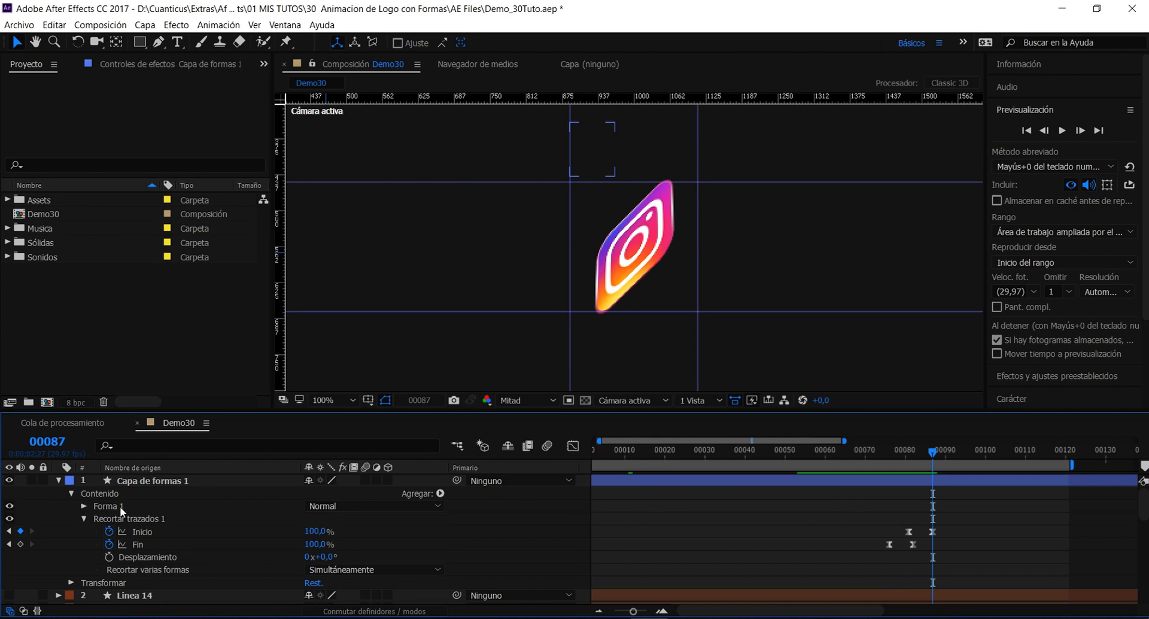
- Set the stroke's Fin de línea to Fin redondo for round line caps
left_click(85, 506)
left_click(84, 506)
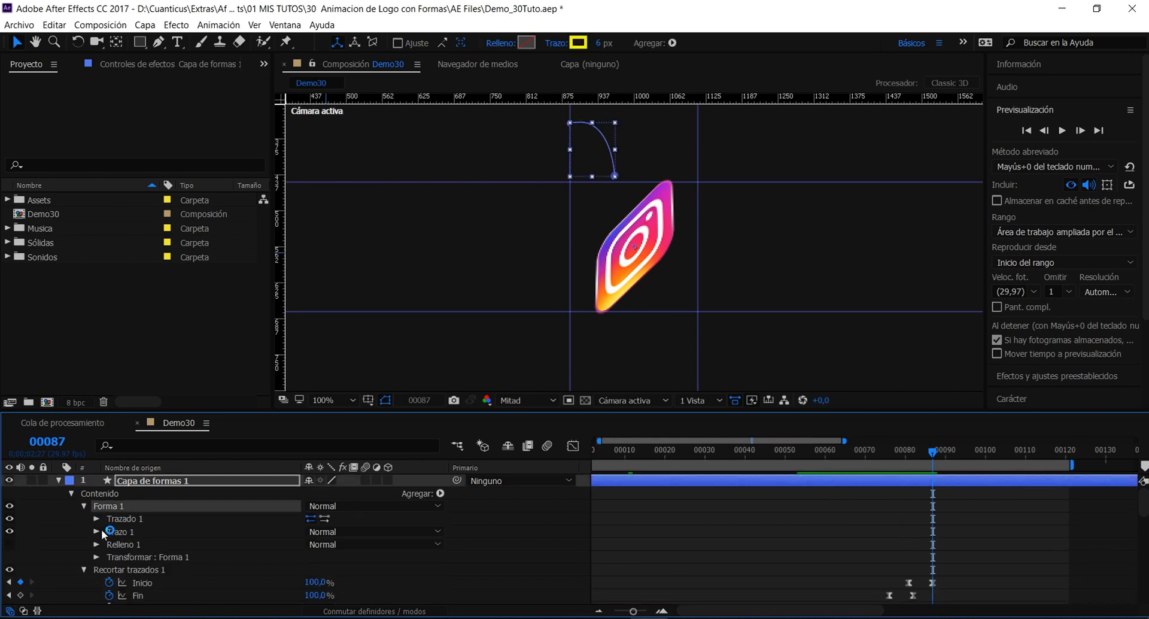
left_click(96, 531)
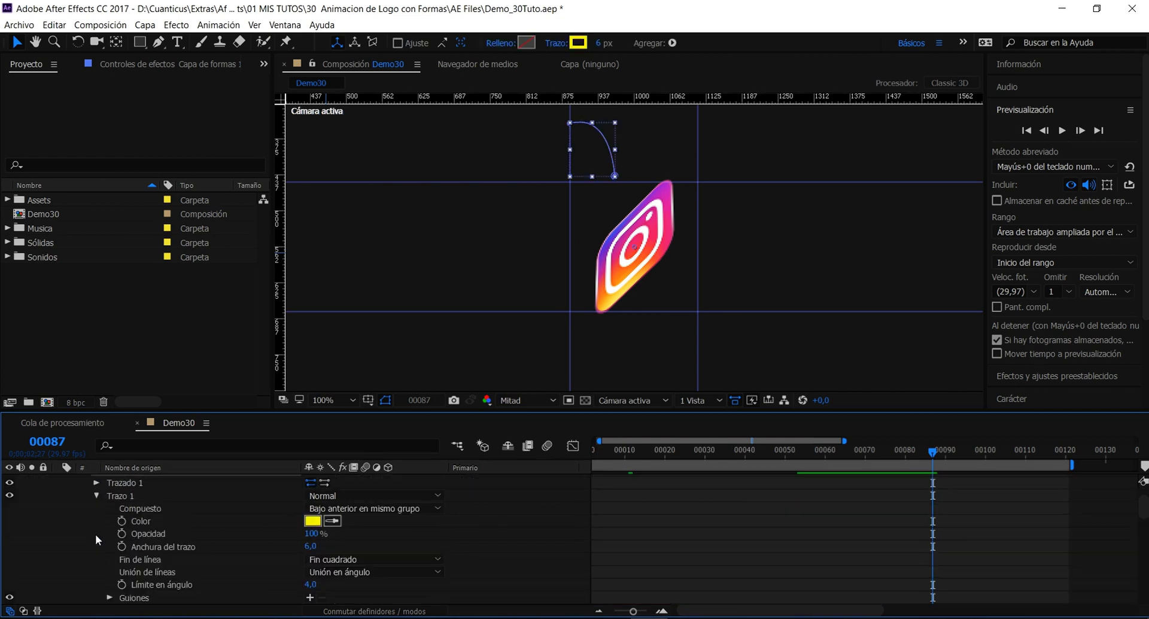
left_click(327, 559)
left_click(354, 589)
left_click(696, 275)
- Show only Capa de formas 1's animated Inicio and Fin and check the stroke at frames 80–85
scroll(329, 524, "up", 1)
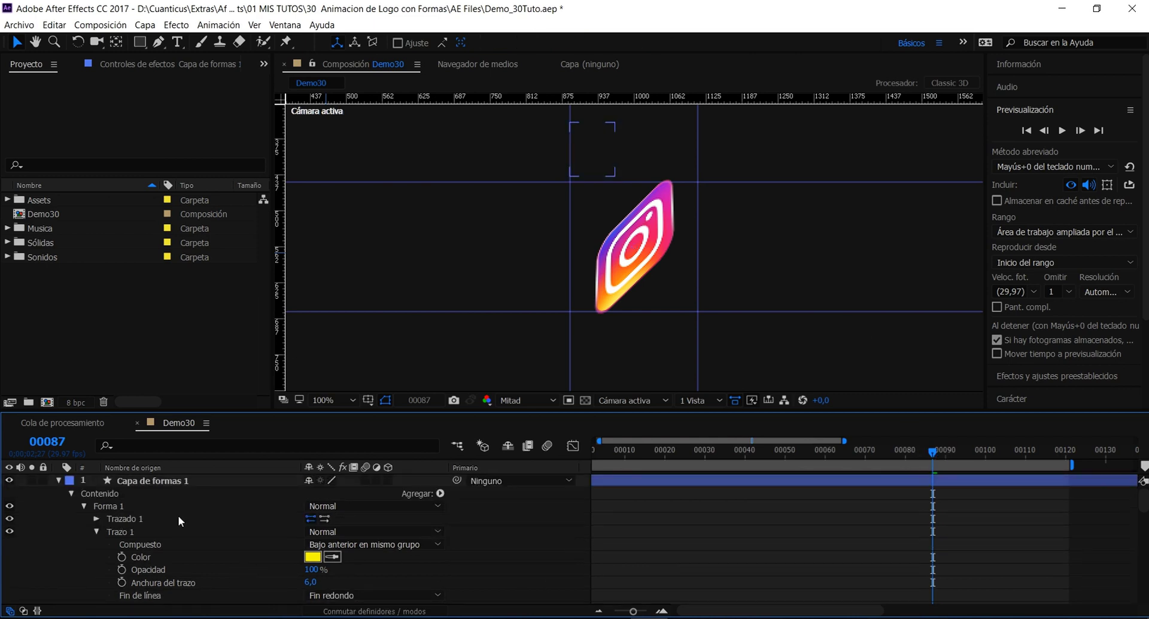
left_click(135, 480)
key("u")
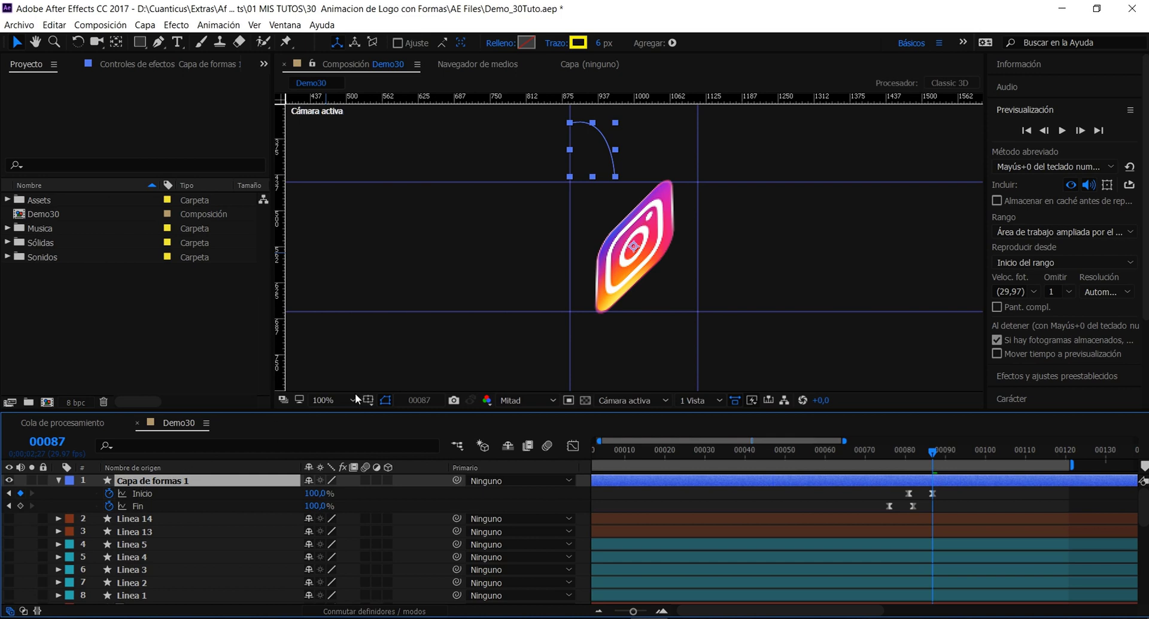
left_click_drag(884, 447, 905, 450)
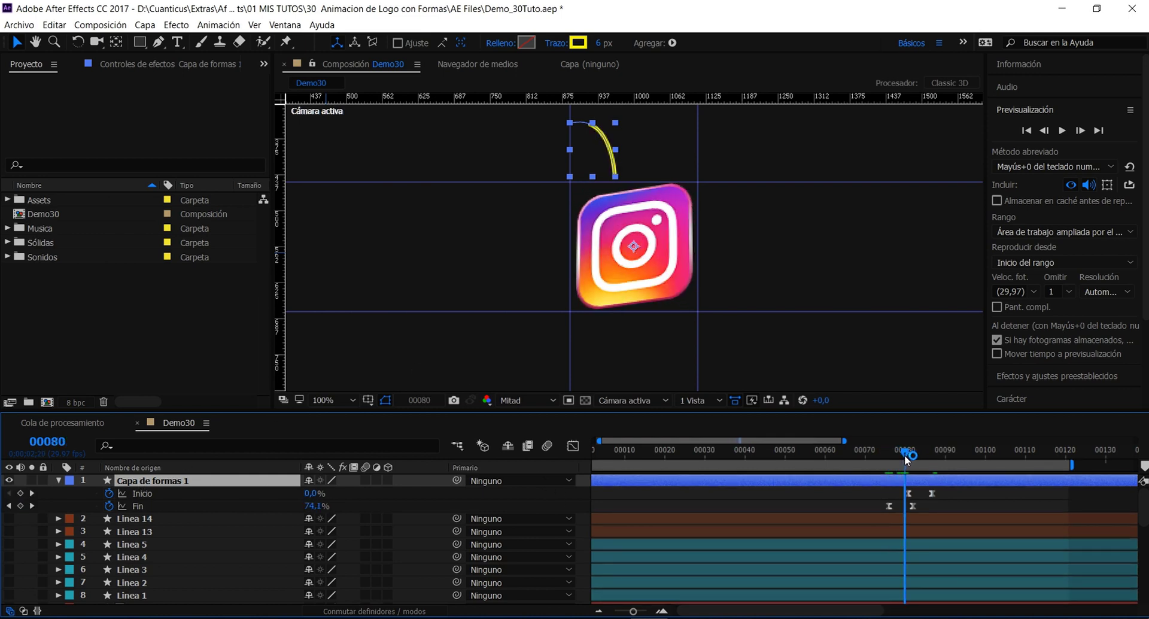
left_click(581, 504)
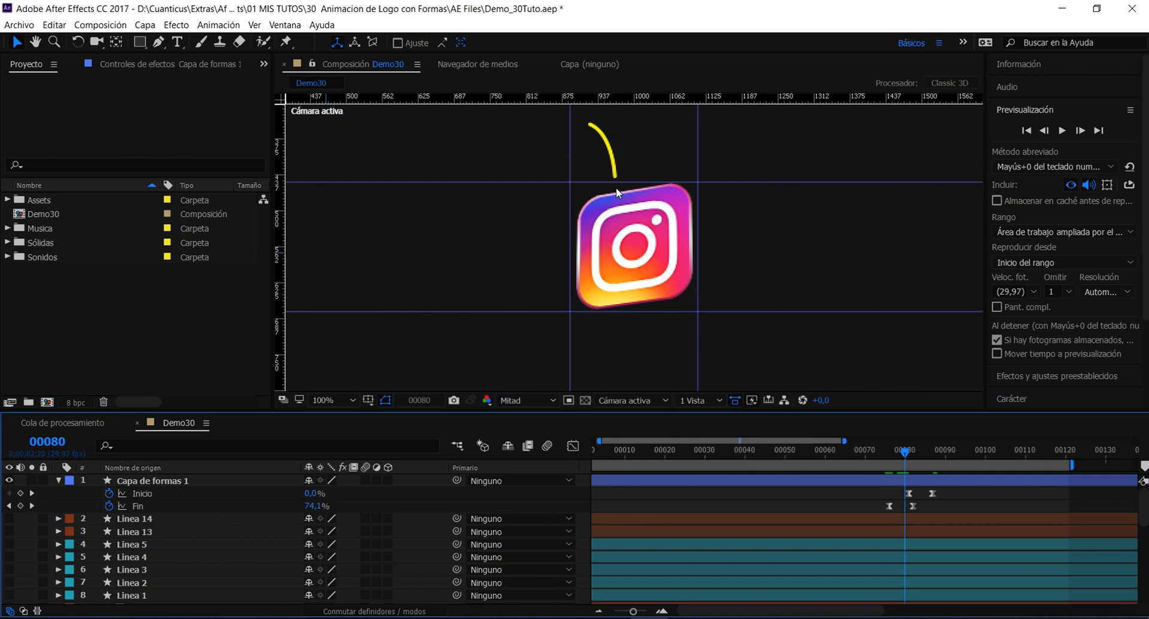
mouse_move(900, 453)
left_mouse_down()
mouse_move(928, 458)
mouse_move(938, 477)
mouse_move(906, 486)
left_mouse_up()
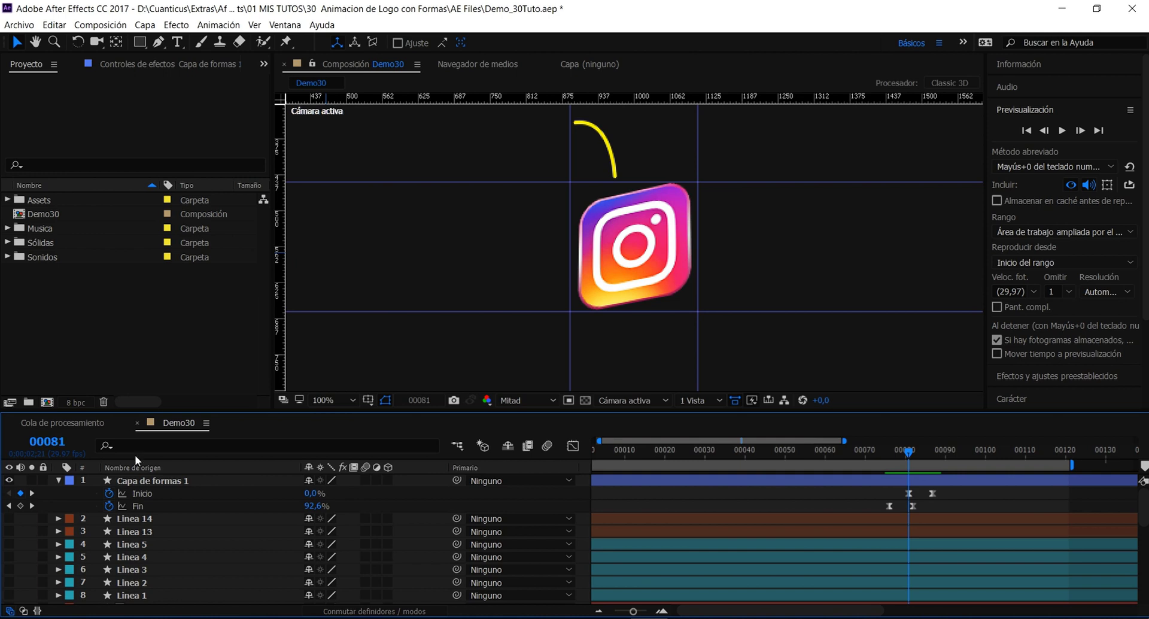
- Duplicate the layer as Capa de formas 2 and delete Forma 1 from the copy
left_click(158, 480)
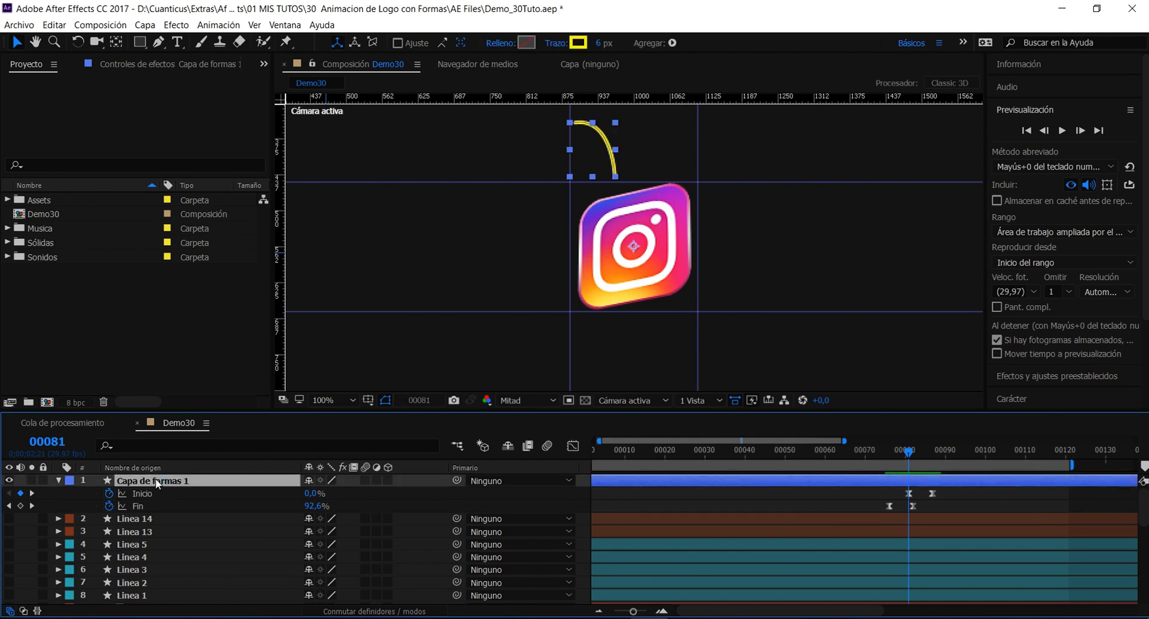
key("ctrl+d")
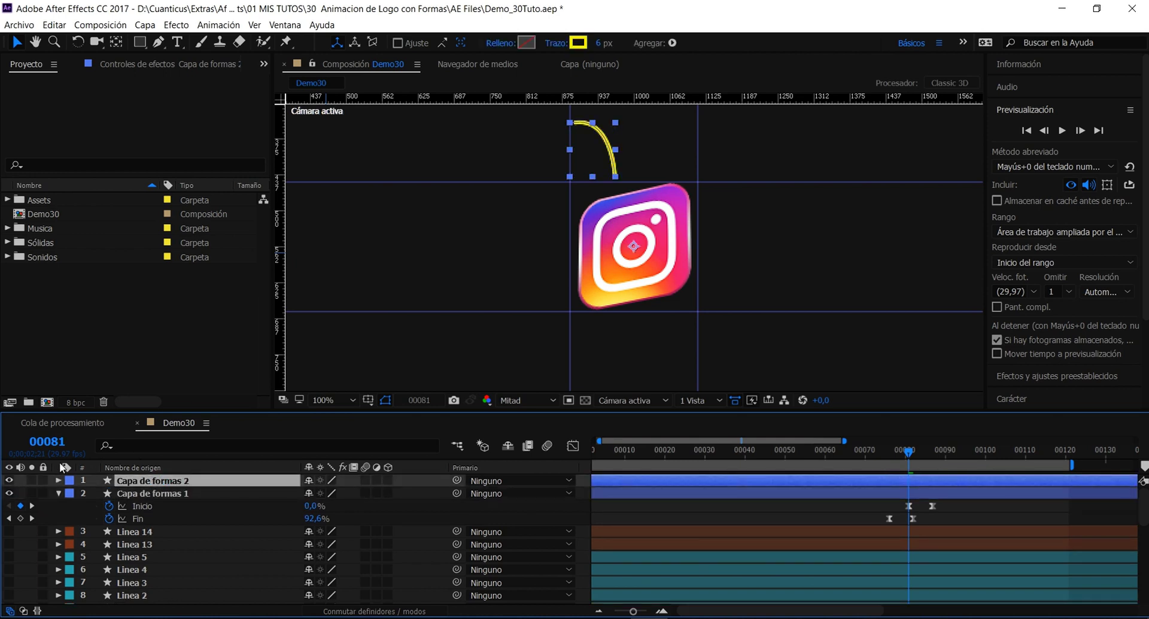
left_click(58, 481)
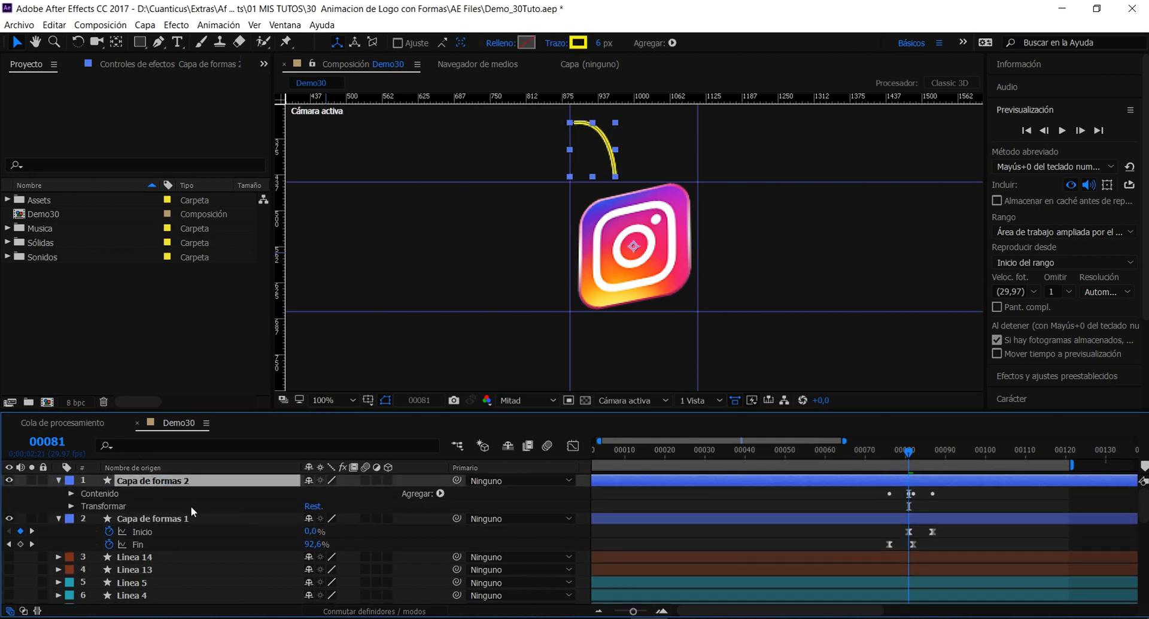
left_click(71, 492)
left_click(142, 506)
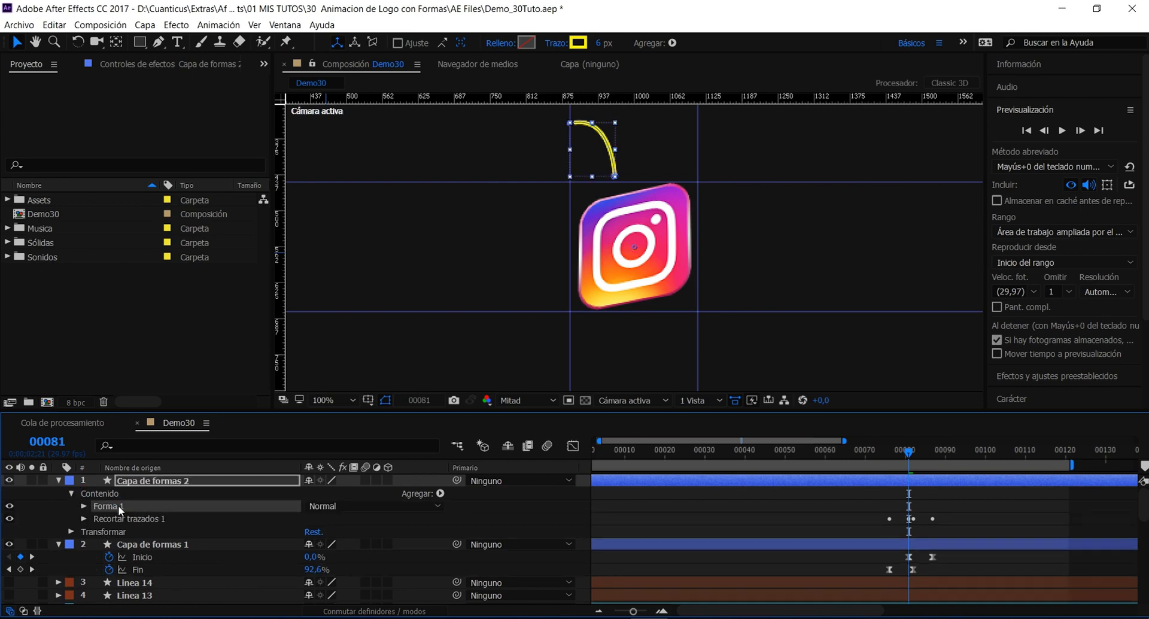
key("Delete")
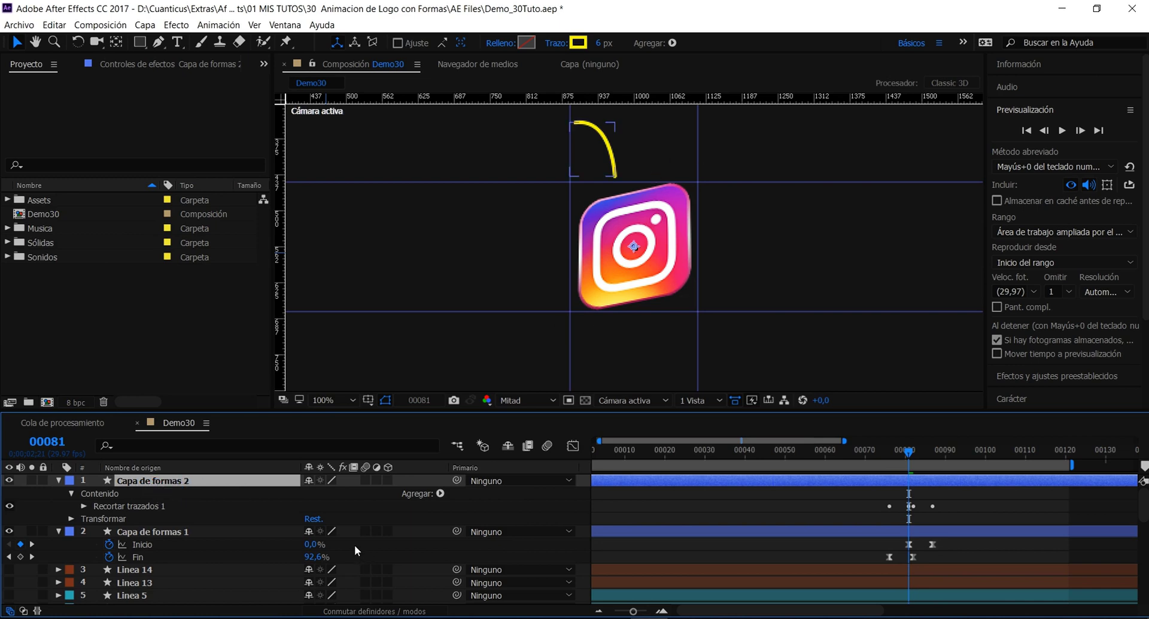
- Reveal Capa de formas 2's Inicio and Fin keyframes and hide Capa de formas 1
left_click(143, 481)
key("u")
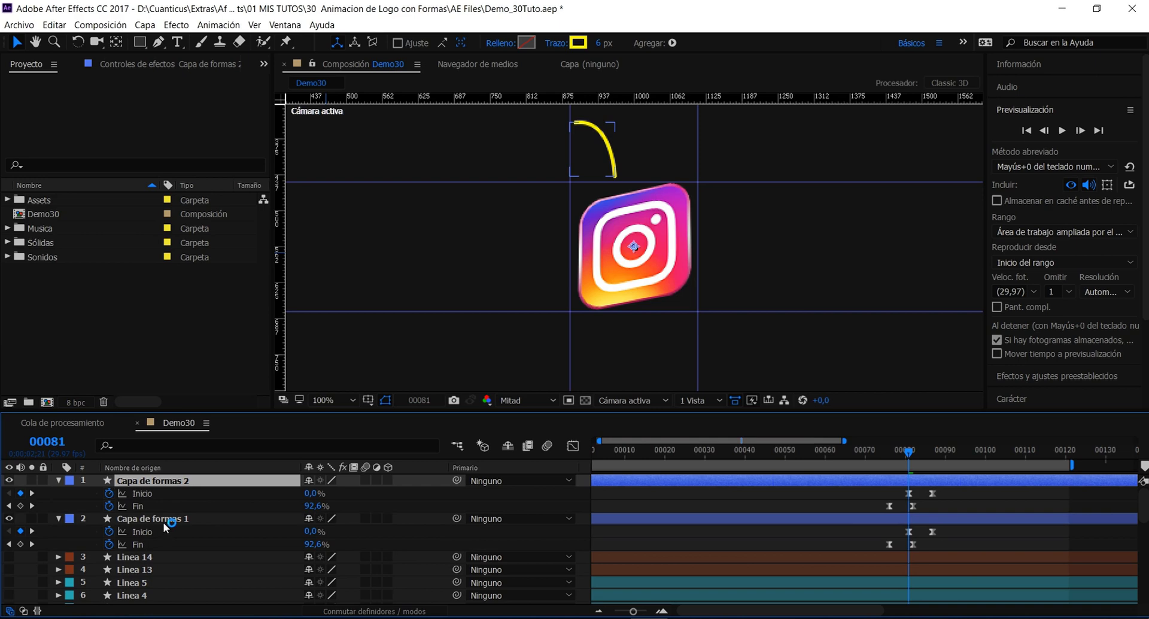
left_click(163, 522)
left_click(9, 518)
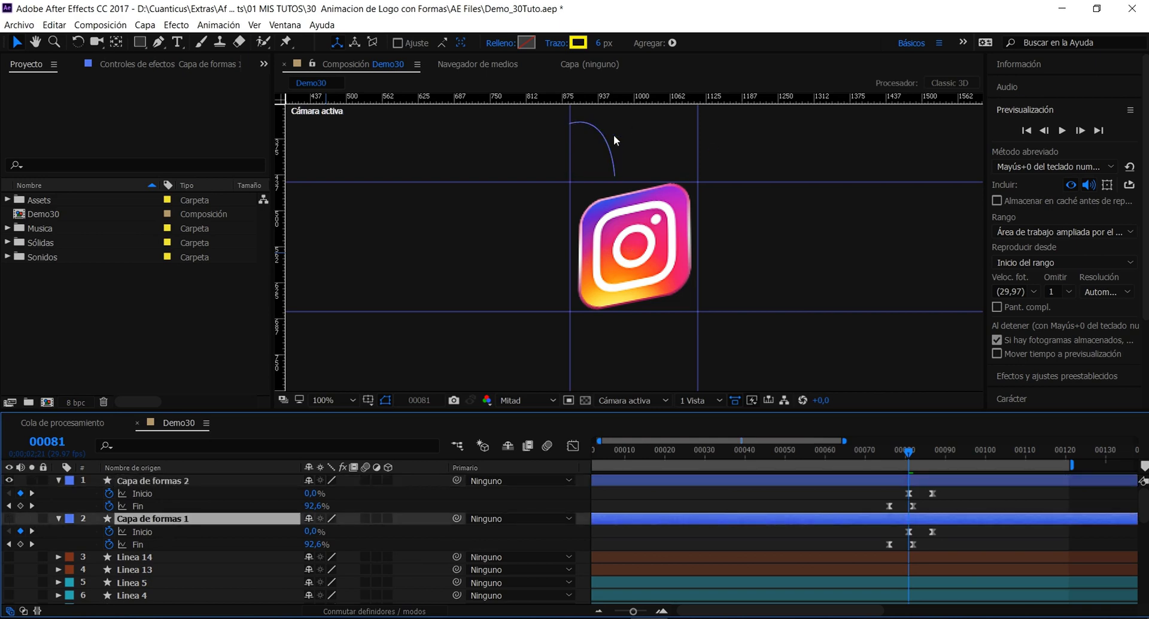
left_click(150, 480)
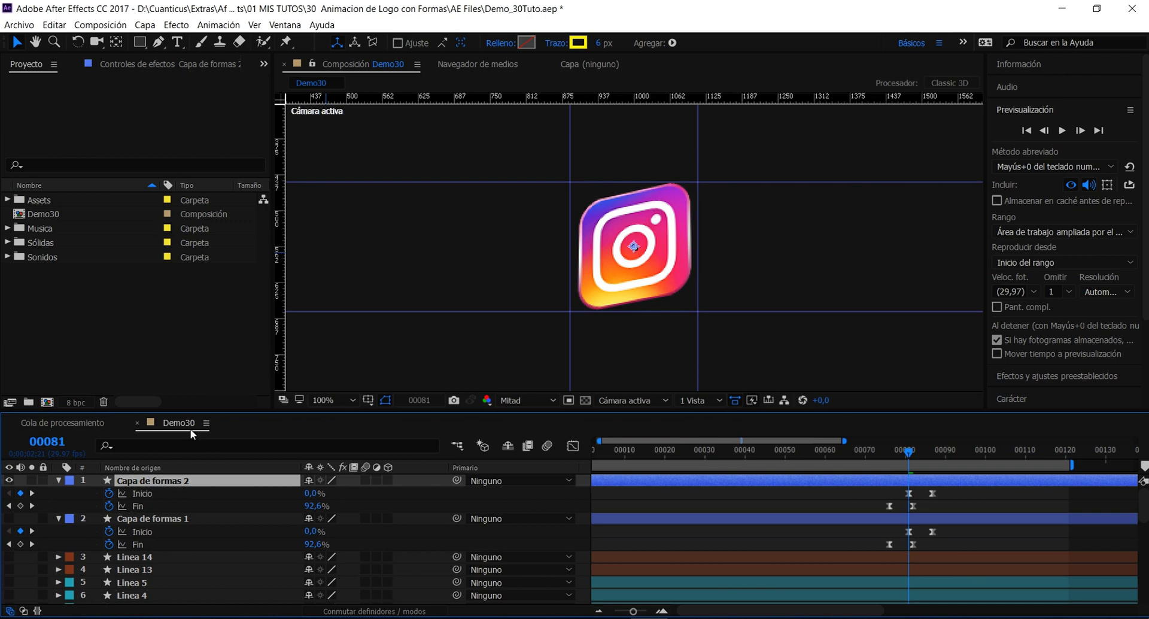
left_click(159, 42)
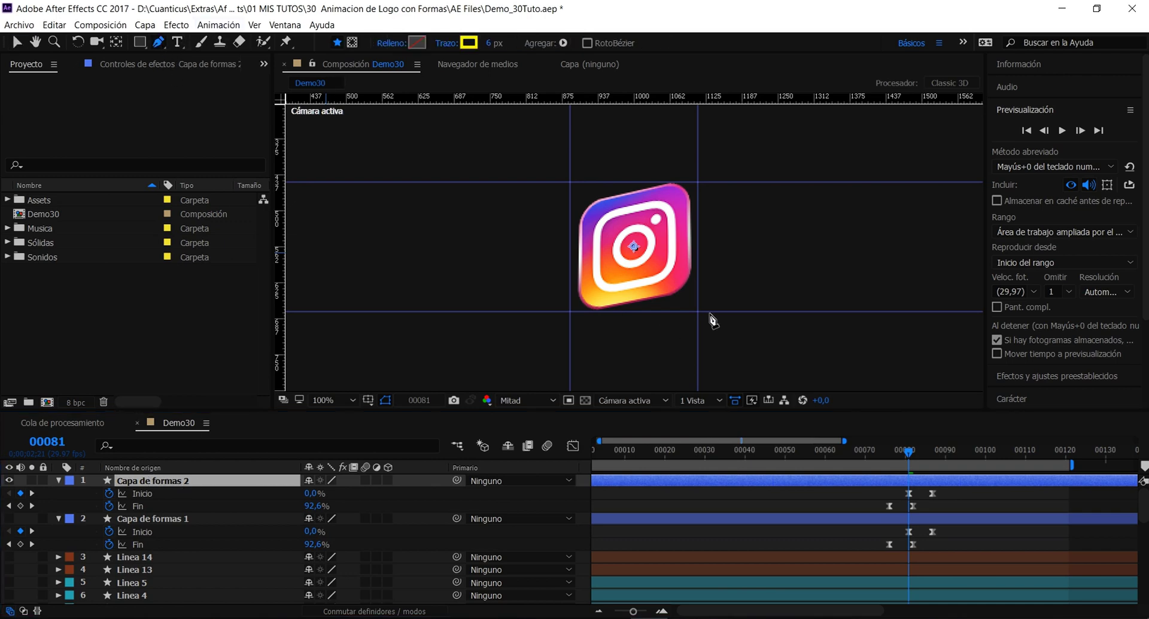
- Draw a curved S-shaped stroke path right of the logo, then return to frame 73
left_click(769, 201)
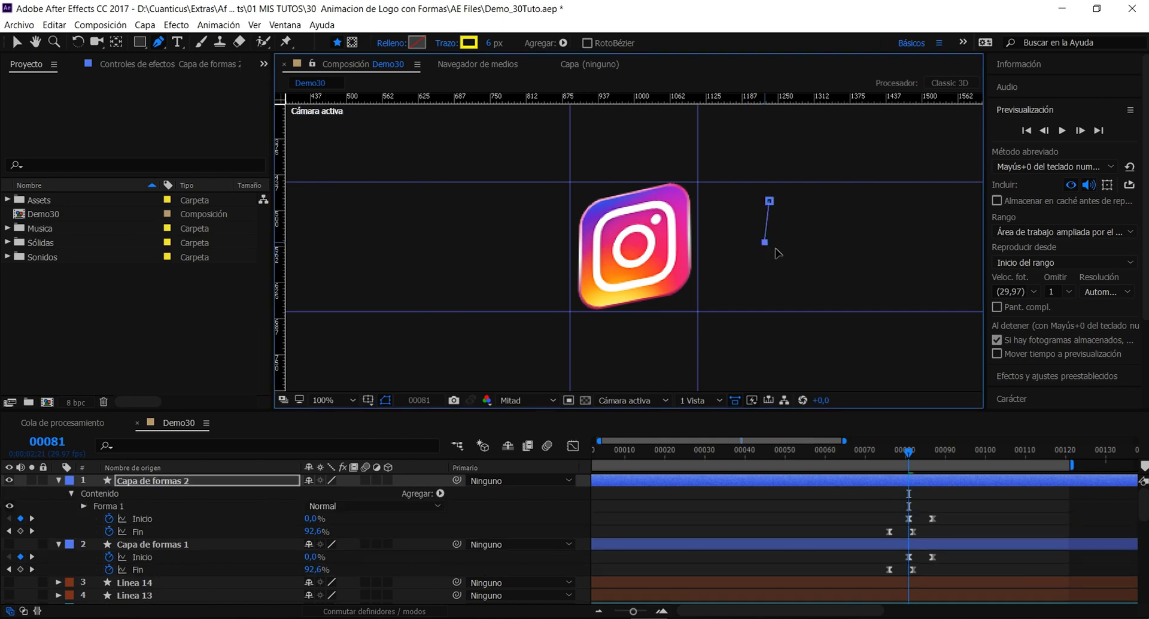
left_click_drag(764, 241, 814, 264)
left_click(743, 297)
left_click(827, 285)
left_click(16, 42)
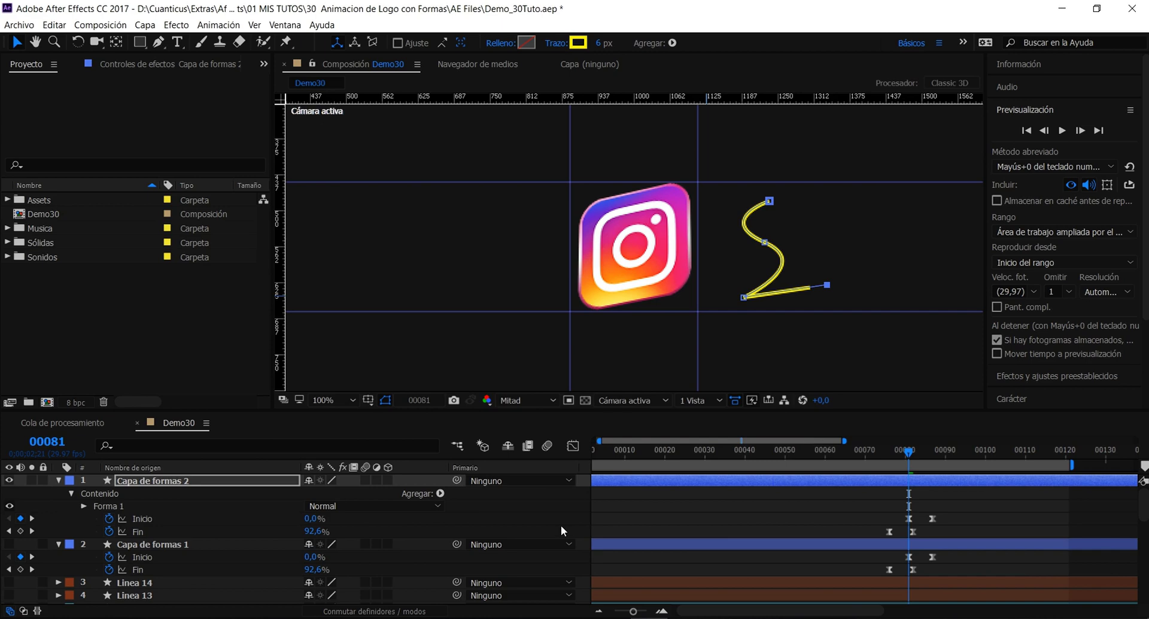
left_click(569, 520)
mouse_move(908, 452)
left_mouse_down()
mouse_move(878, 459)
mouse_move(942, 472)
mouse_move(880, 469)
mouse_move(932, 473)
mouse_move(895, 474)
mouse_move(908, 473)
left_mouse_up()
left_click(196, 537)
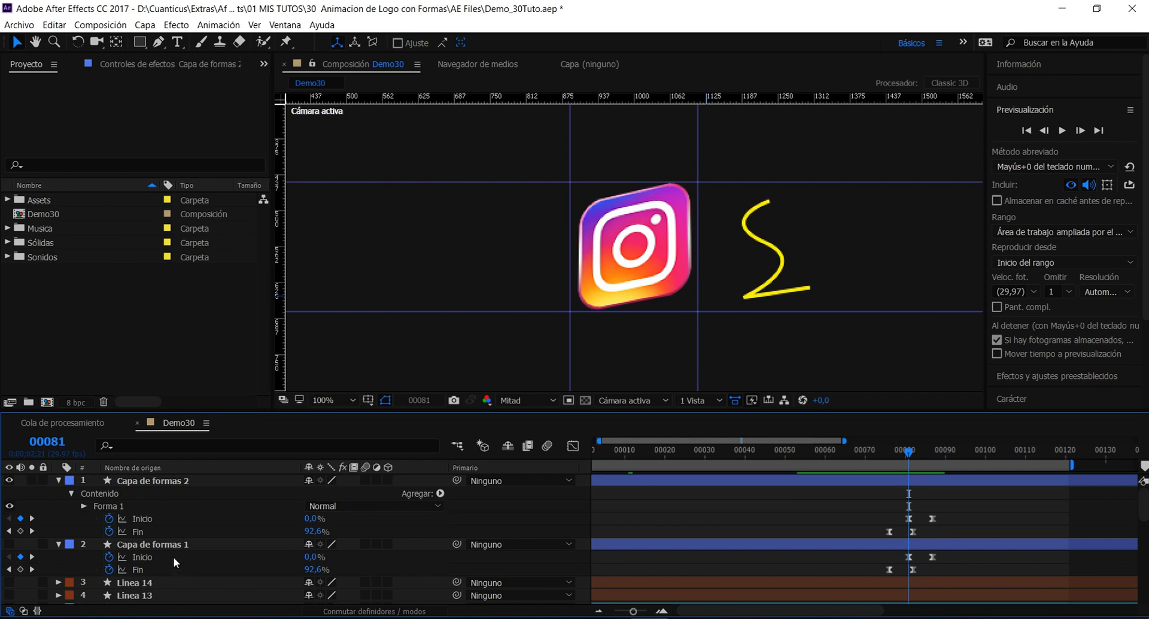
- Set the S stroke's Trazo 1 line ends to Fin redondo
left_click(89, 505)
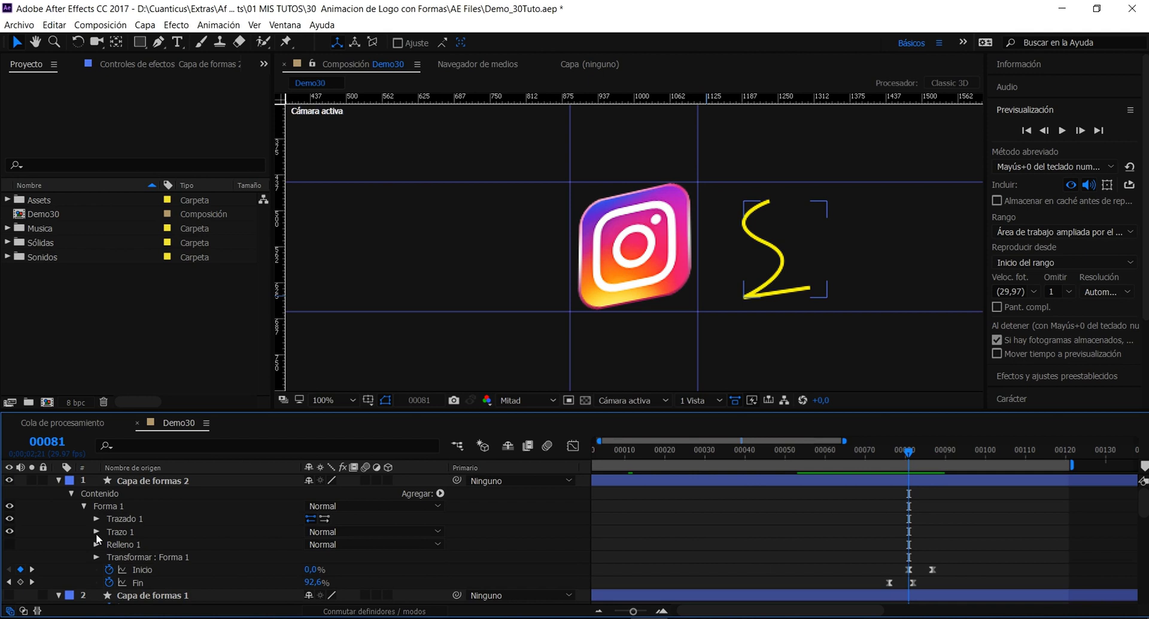
left_click(96, 531)
left_click(347, 560)
left_click(364, 589)
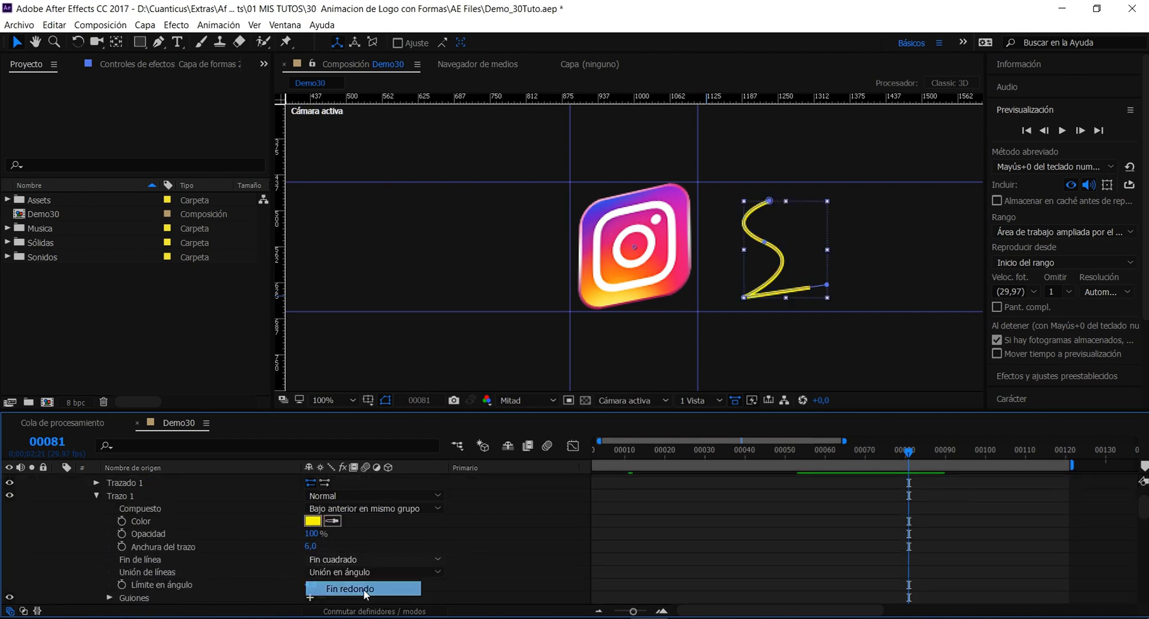
left_click(791, 238)
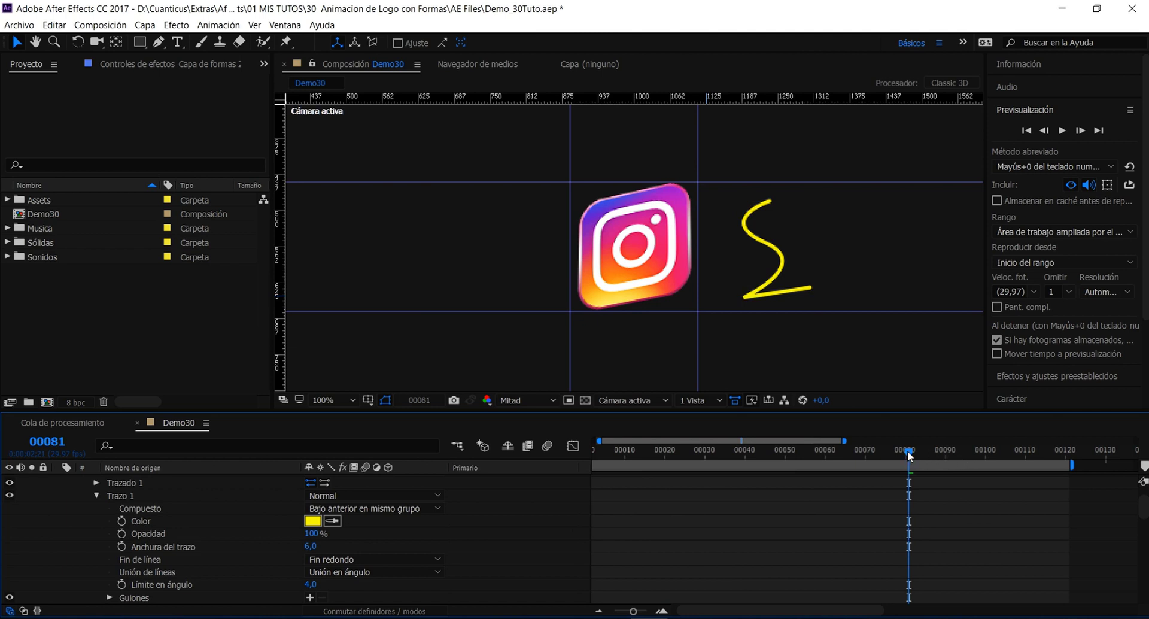
- Preview the animation and scrub to frame 00082, then select the stroke layer's contents
key("space")
key("space")
left_click_drag(888, 458, 910, 465)
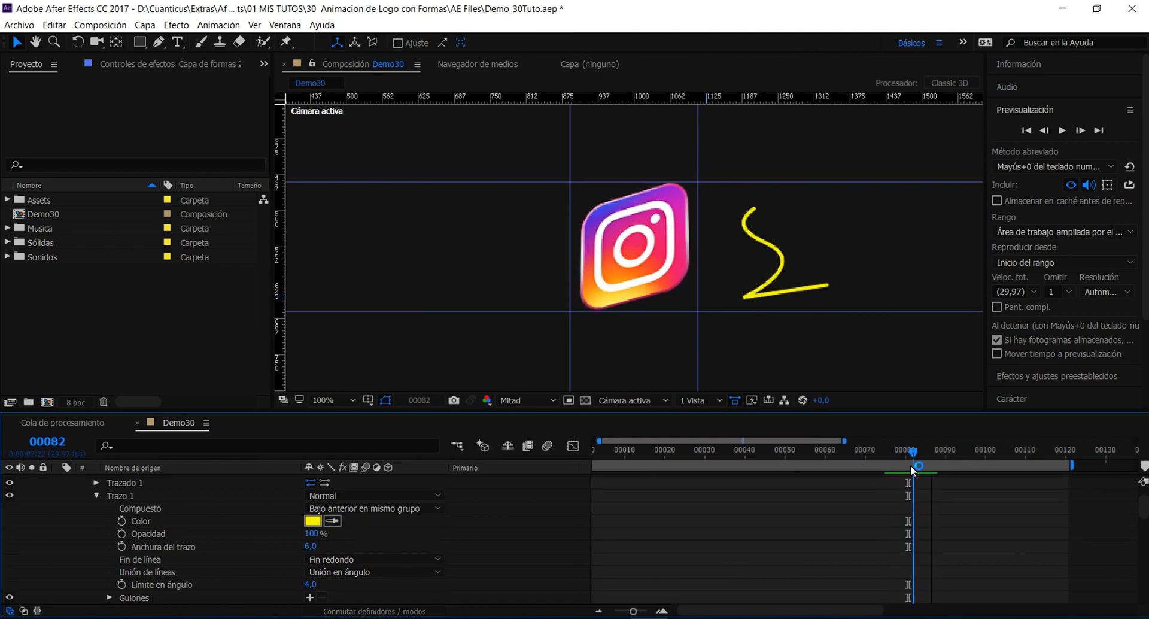
scroll(150, 485, "up", 2)
left_click(323, 347)
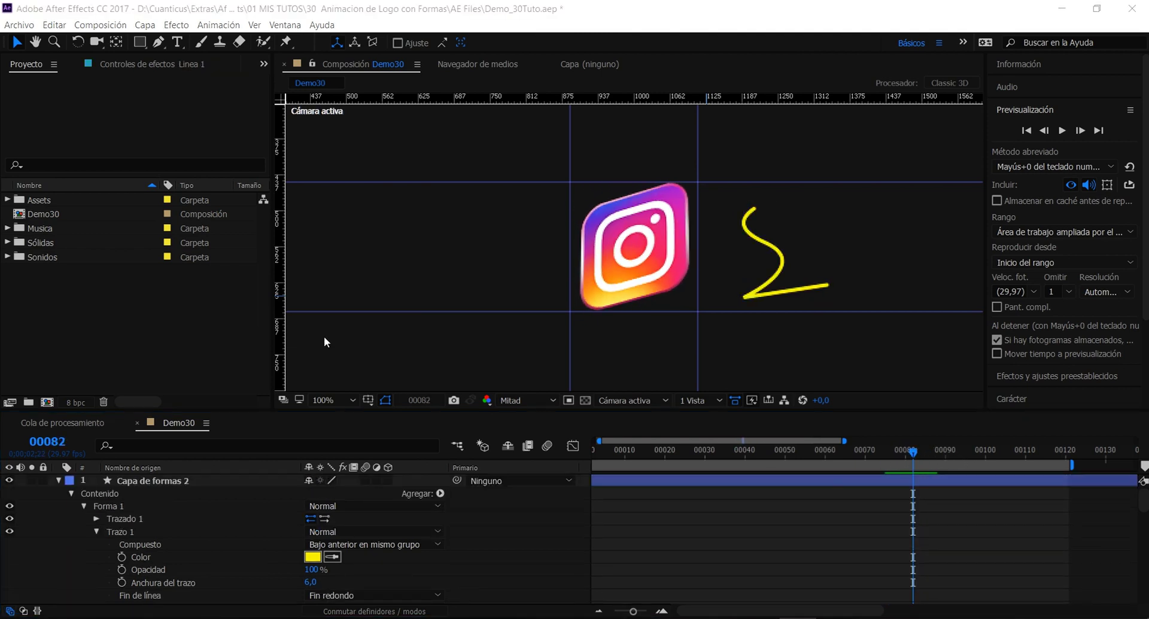
left_click(117, 494)
- Hide Capa de formas 2 and make layers Linea 14 through Linea 1 visible
left_click(58, 479)
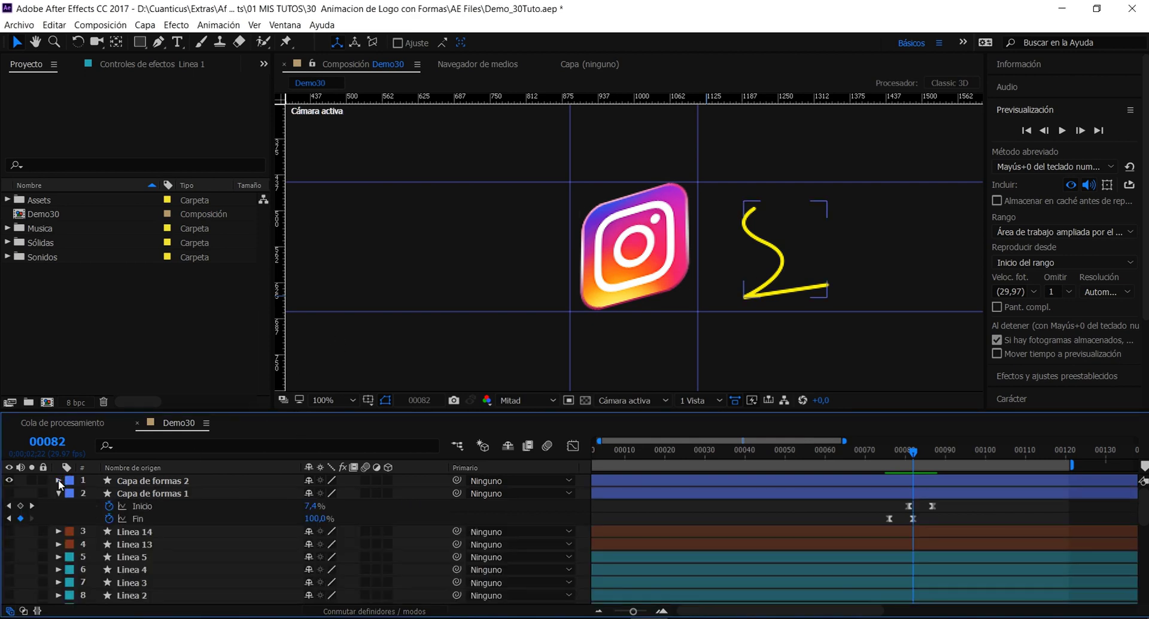
left_click(129, 482)
left_click(9, 480)
left_click(134, 505)
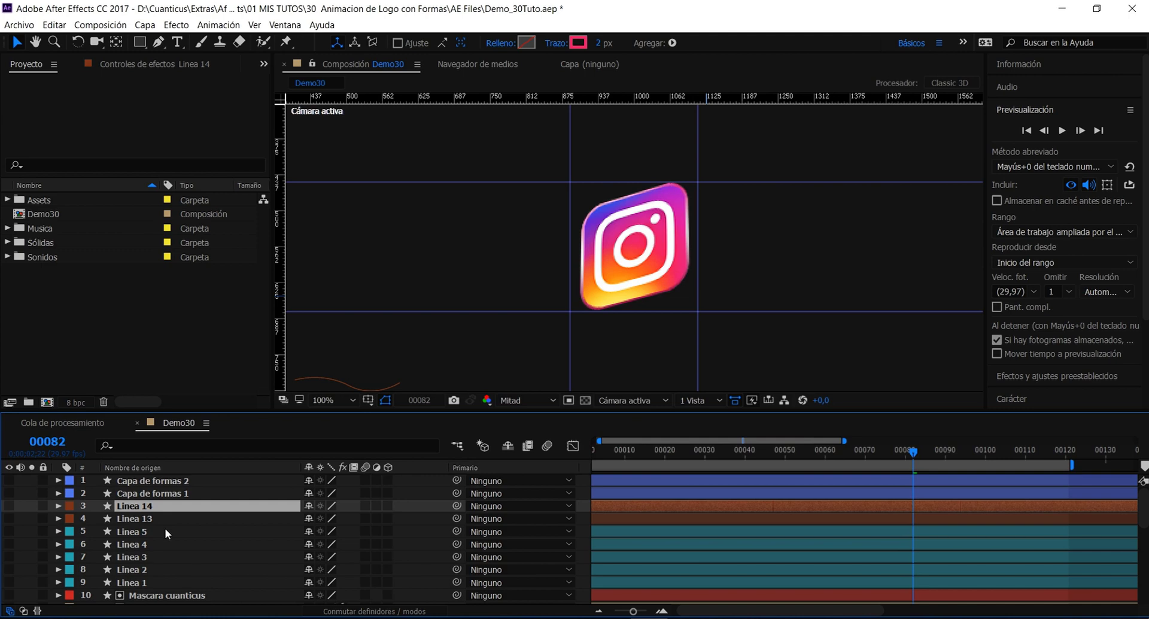
left_click(141, 580, "shift")
left_click(9, 582)
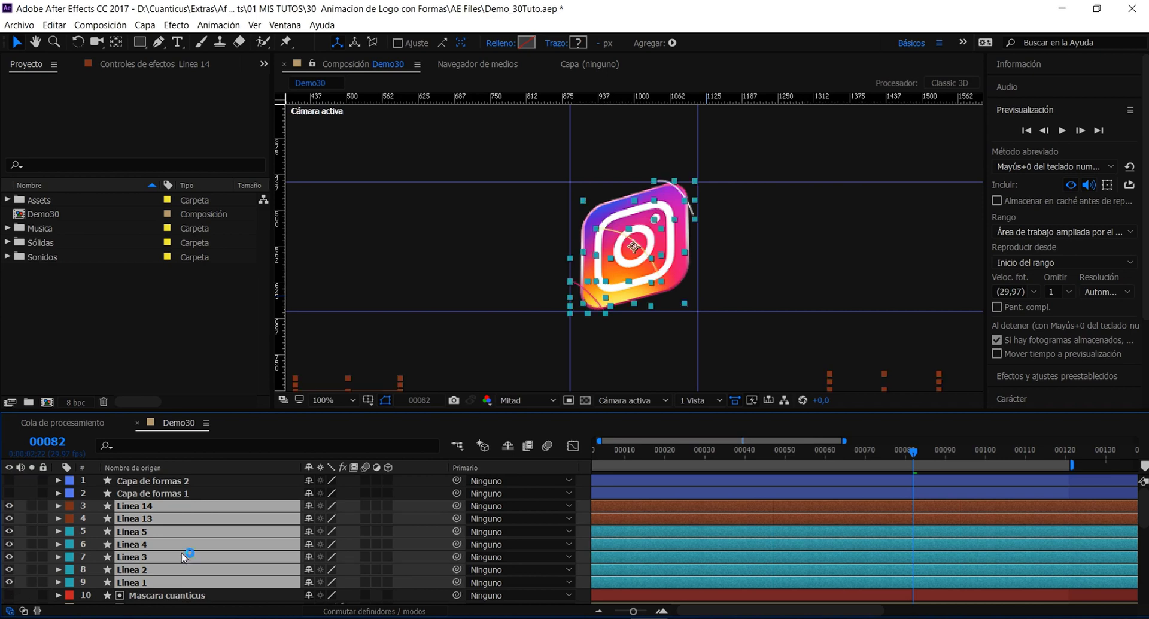
- Turn on visibility for the cuanticusweb and instagram.com/ text layers
scroll(181, 551, "down", 2)
scroll(170, 555, "down", 3)
scroll(170, 555, "up", 2)
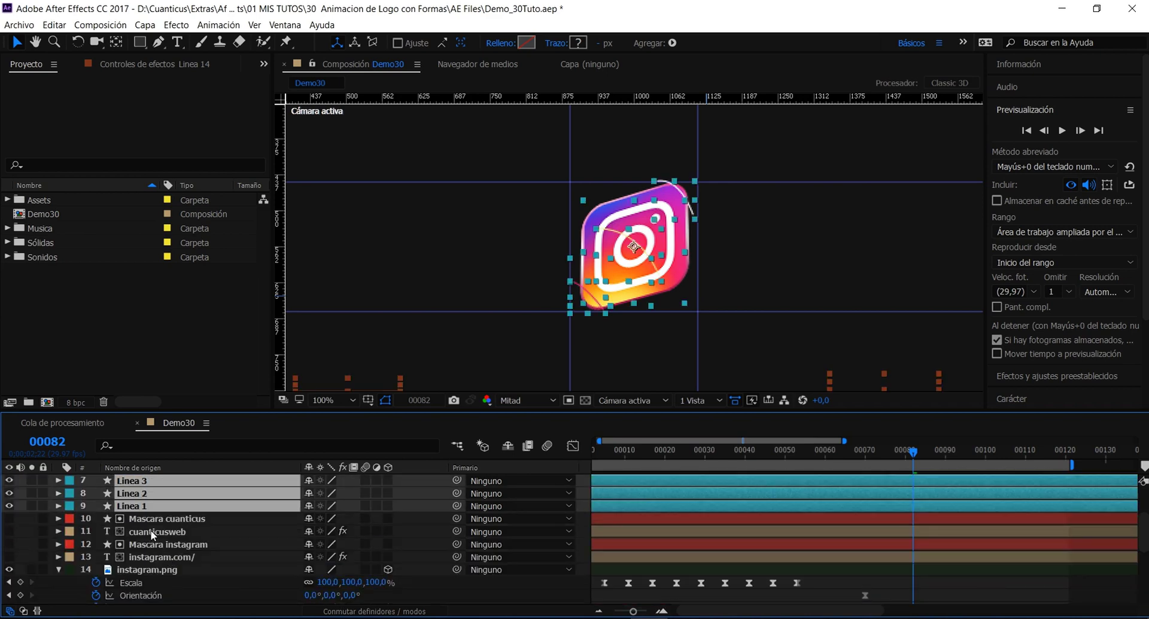
left_click(151, 531)
left_click(9, 530)
left_click(177, 556)
left_click(9, 556)
- Collapse the instagram.png layer's properties and select the Linea 1 layer
left_click(60, 569)
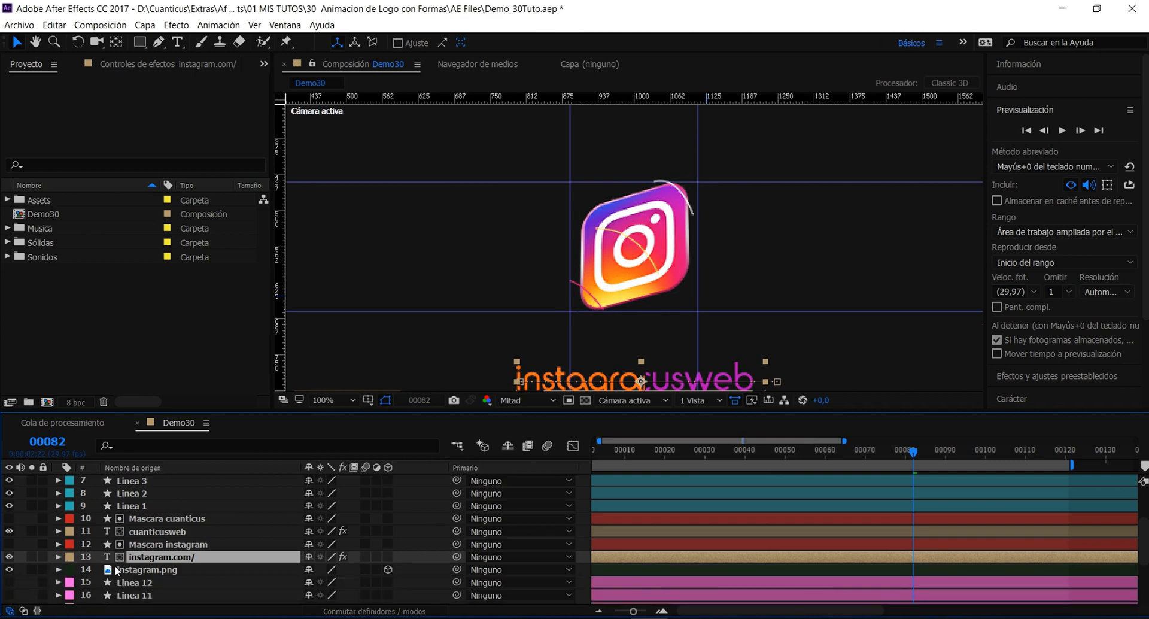
scroll(9, 521, "down", 3)
scroll(18, 590, "down", 1)
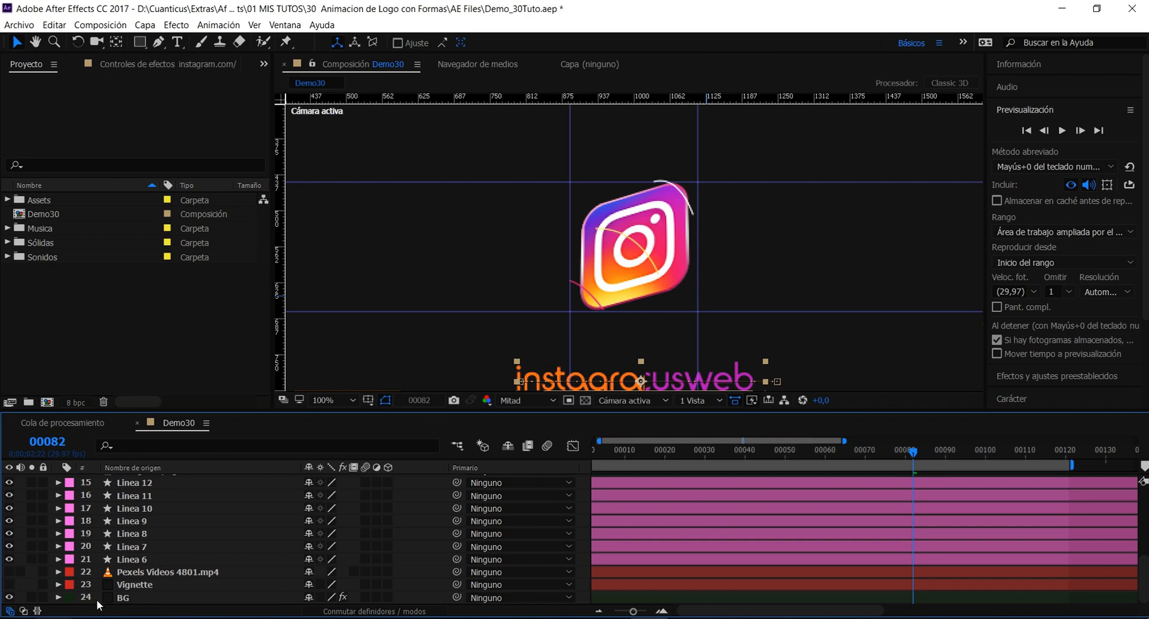
scroll(140, 573, "up", 6)
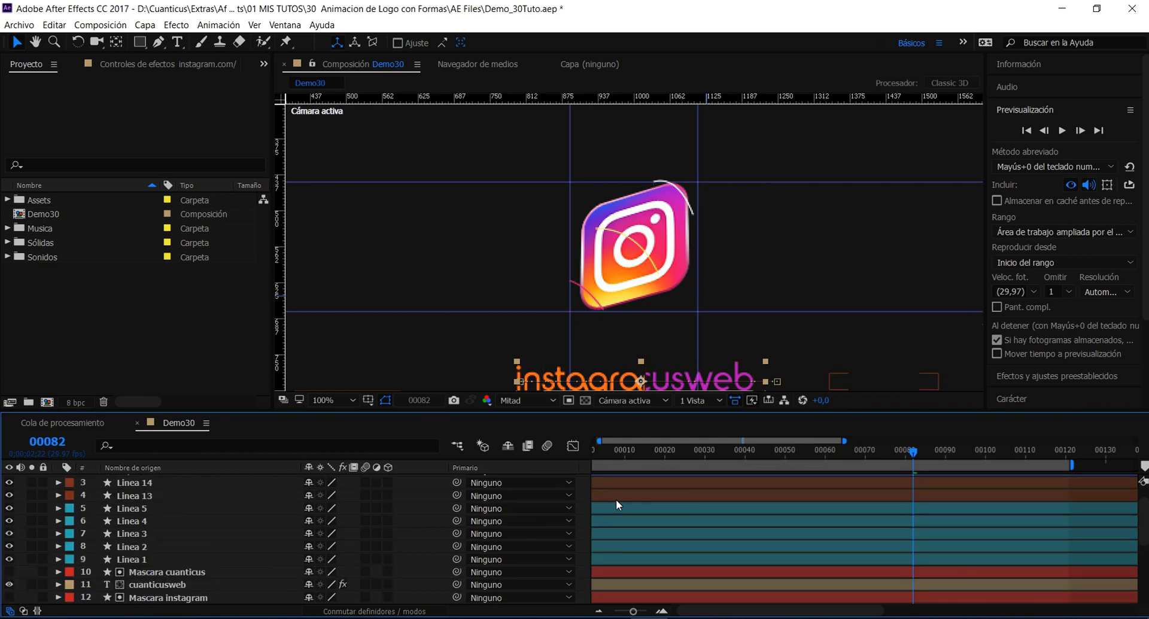
scroll(187, 546, "up", 1)
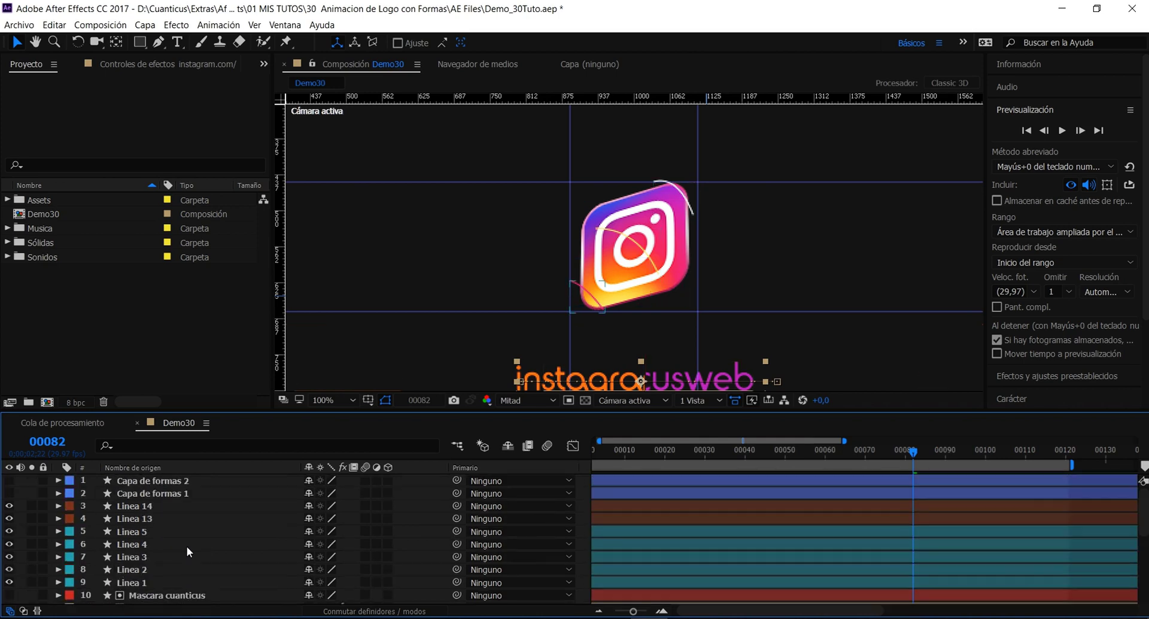
left_click(151, 582)
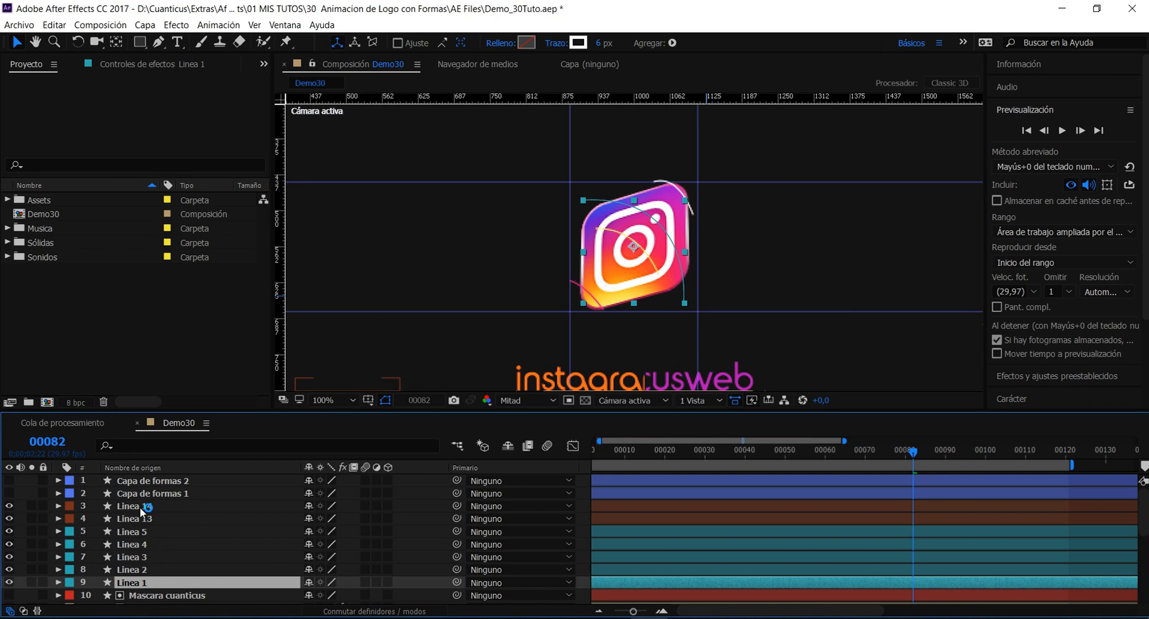
- Reveal Linea 14–1 Inicio and Fin keyframes with U and fit the viewer to Ajustar
left_click(138, 507, "shift")
key("u")
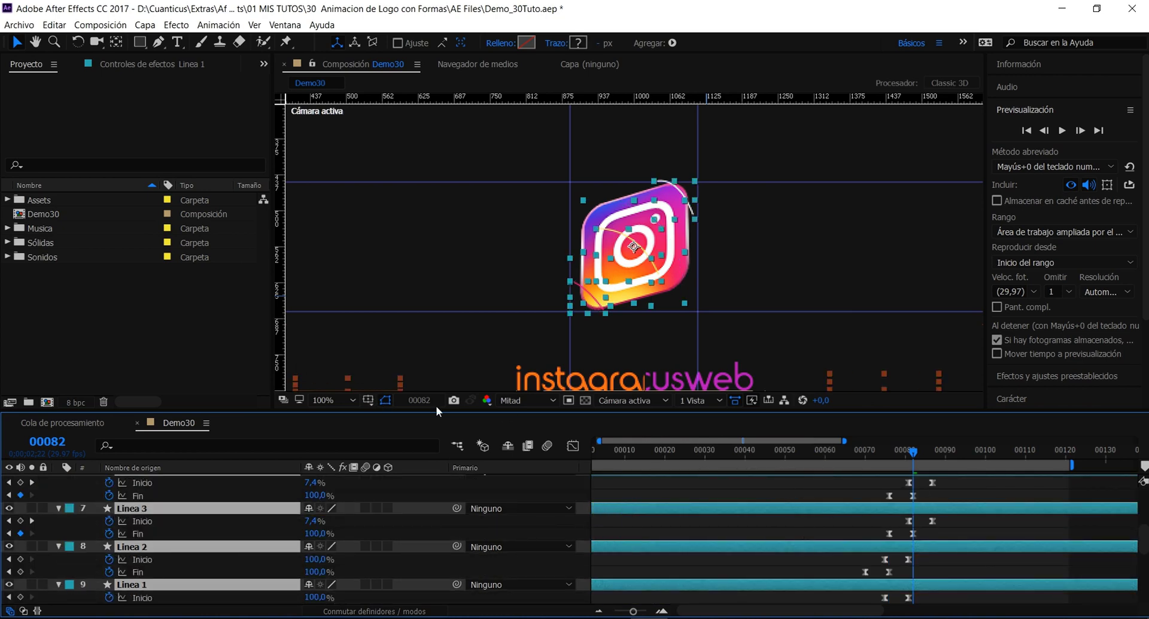
left_click(344, 400)
left_click(386, 162)
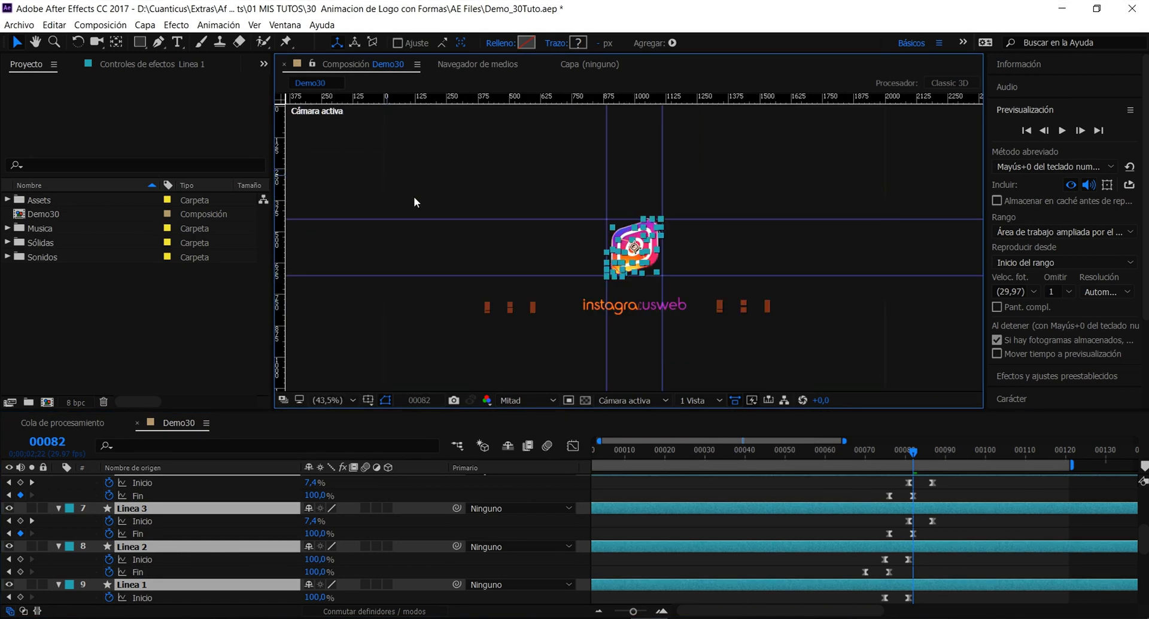
left_click(688, 491)
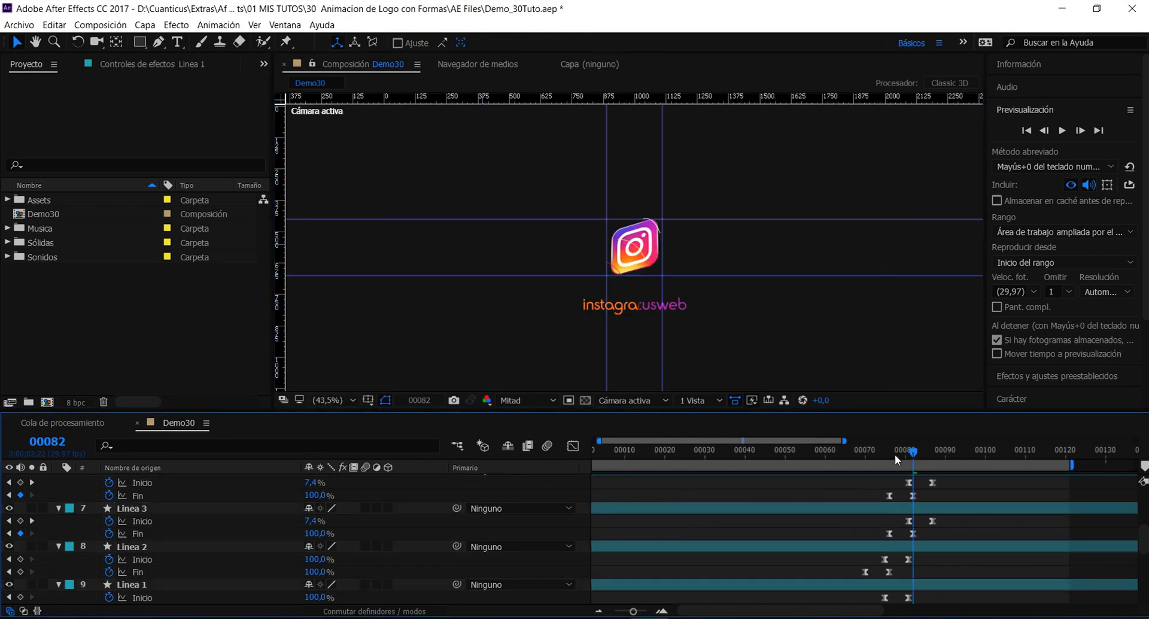
- Scrub the playhead between frames 00073 and 00086 to review the URL reveal
left_click_drag(909, 456, 904, 482)
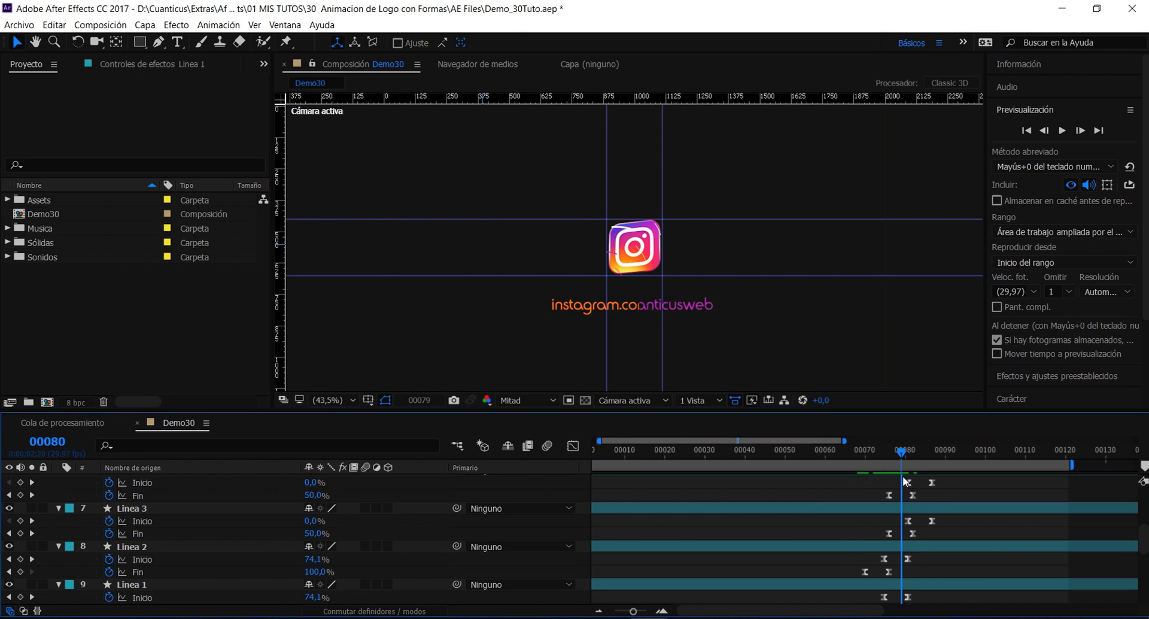
mouse_move(905, 480)
left_mouse_down()
mouse_move(929, 485)
mouse_move(898, 541)
left_mouse_up()
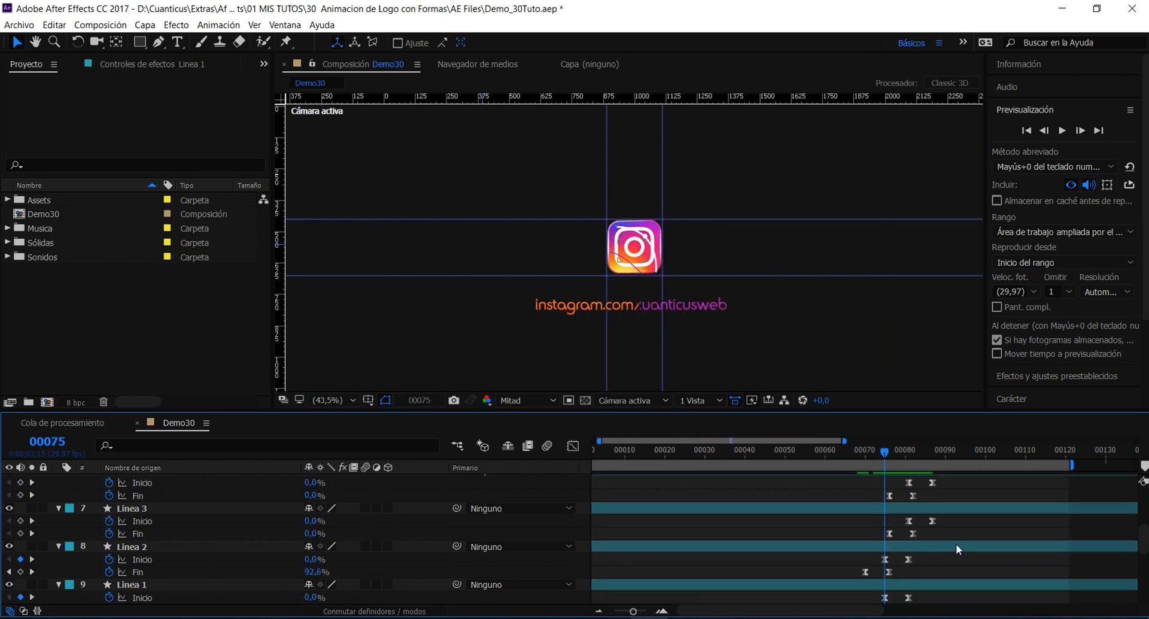
left_click_drag(880, 452, 878, 458)
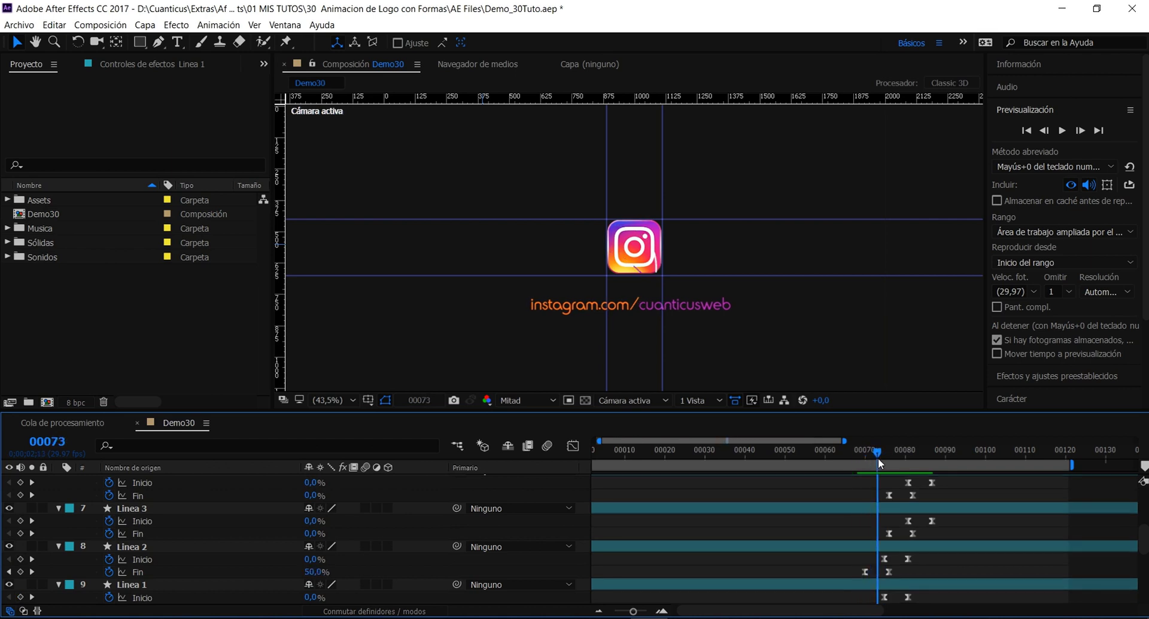
mouse_move(878, 458)
left_mouse_down()
mouse_move(922, 475)
mouse_move(859, 496)
mouse_move(915, 504)
mouse_move(767, 511)
mouse_move(809, 511)
mouse_move(790, 509)
left_mouse_up()
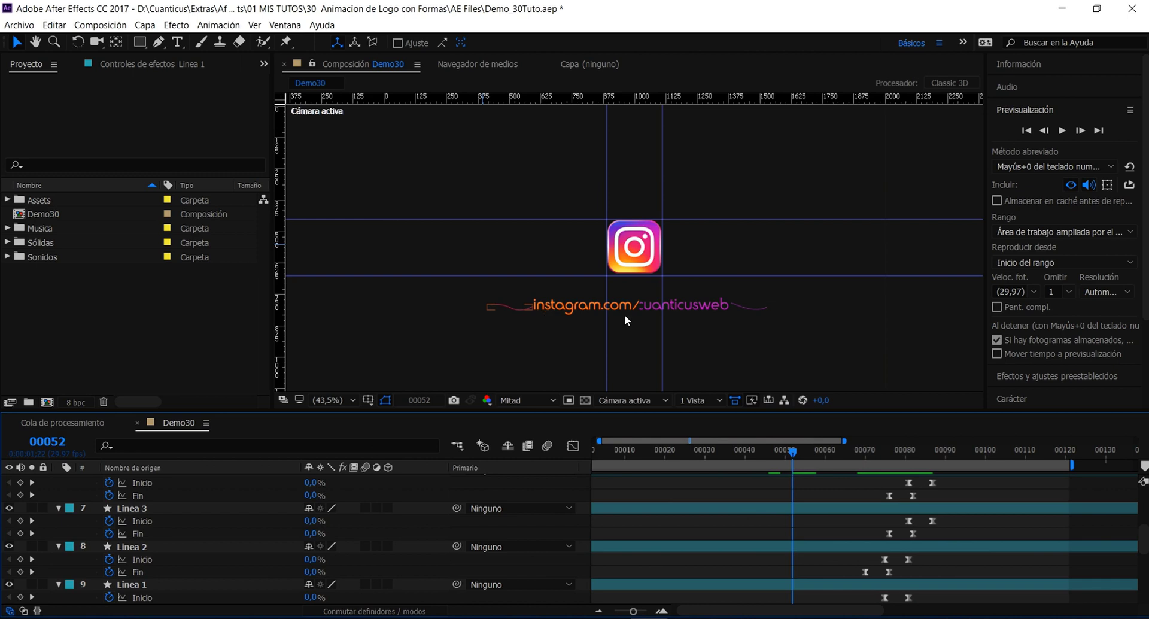
scroll(737, 505, "down", 3)
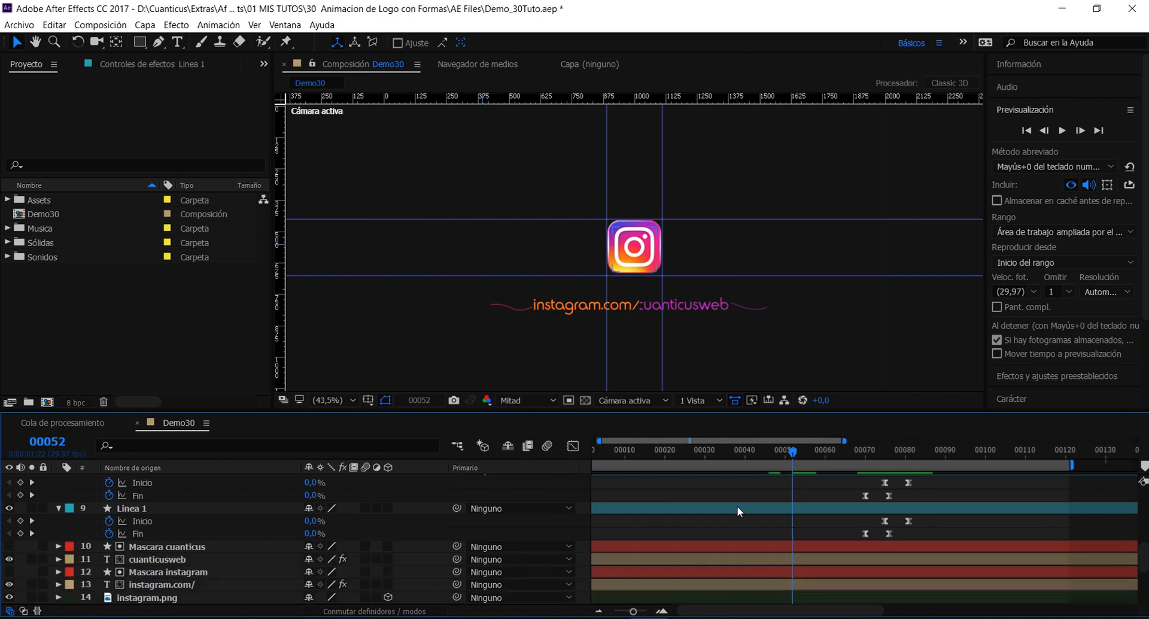
scroll(737, 505, "down", 3)
scroll(738, 505, "up", 5)
scroll(734, 505, "up", 3)
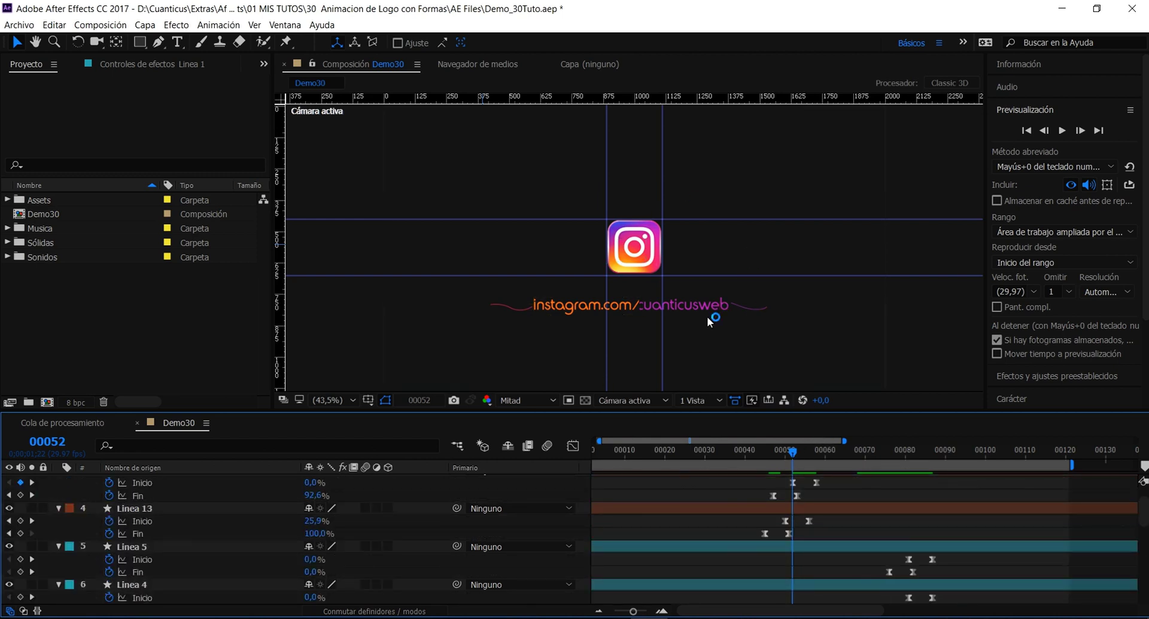
scroll(153, 518, "up", 2)
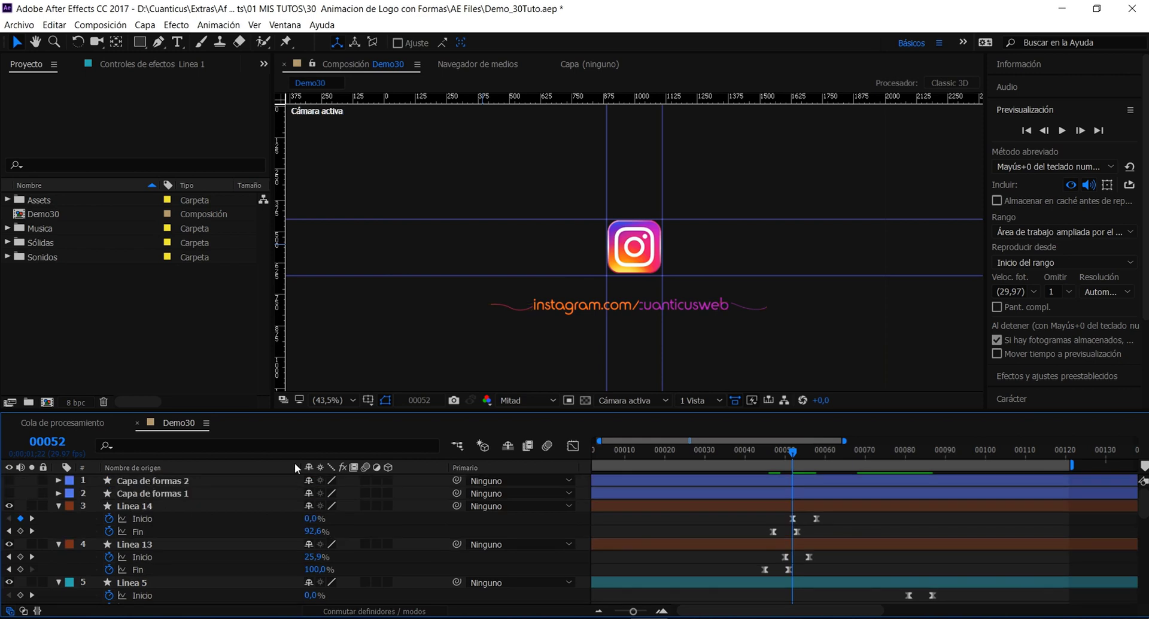